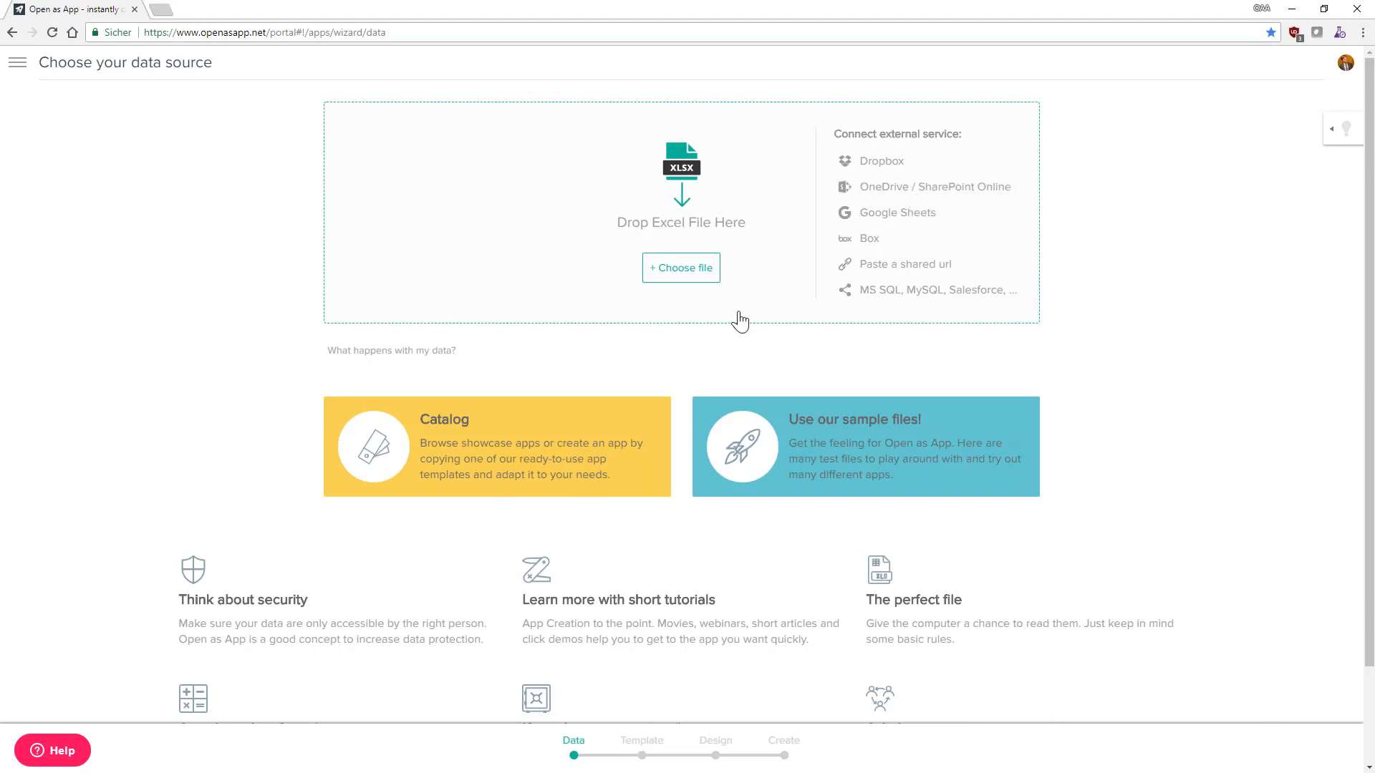
# Browse the sample files and inspect the License calculator spreadsheet, including its Calculation and Offer sheets
pyautogui.click(806, 454)
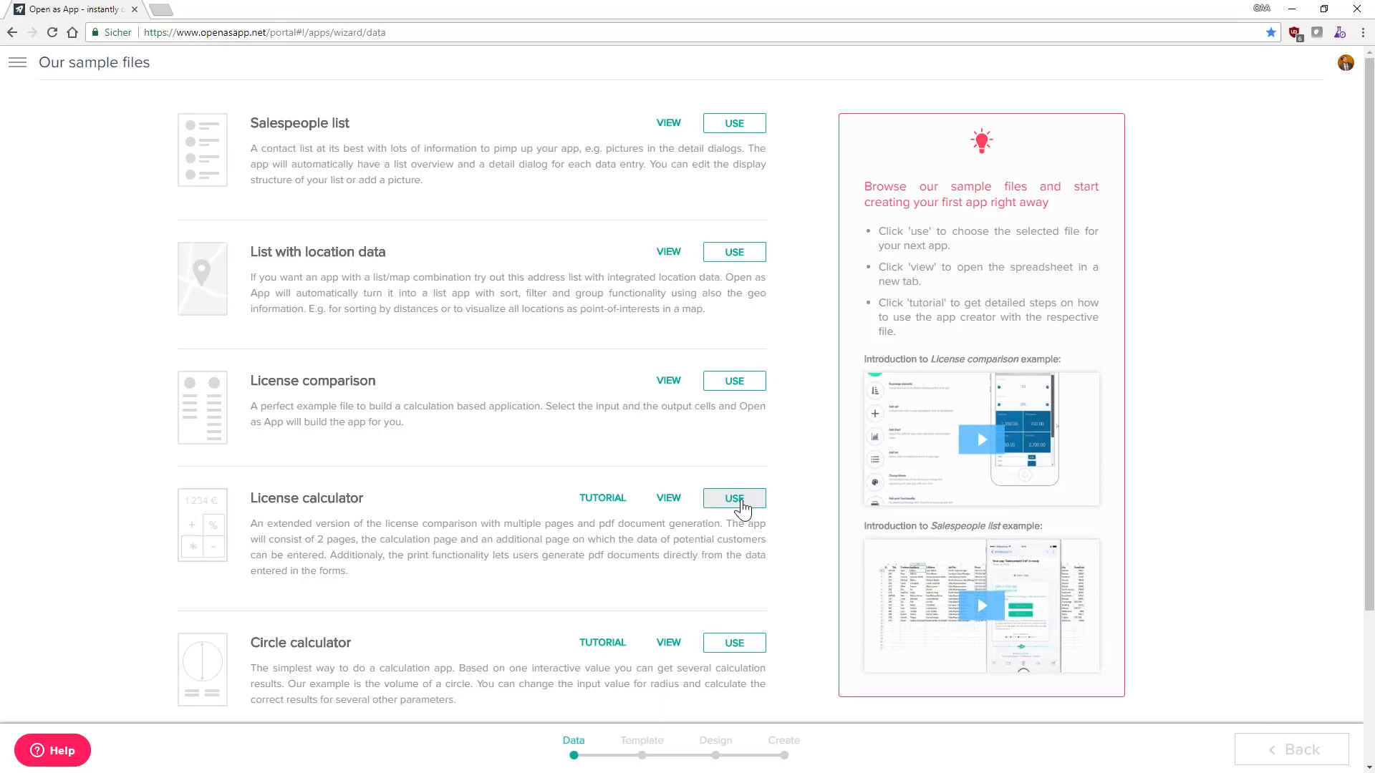
pyautogui.click(666, 499)
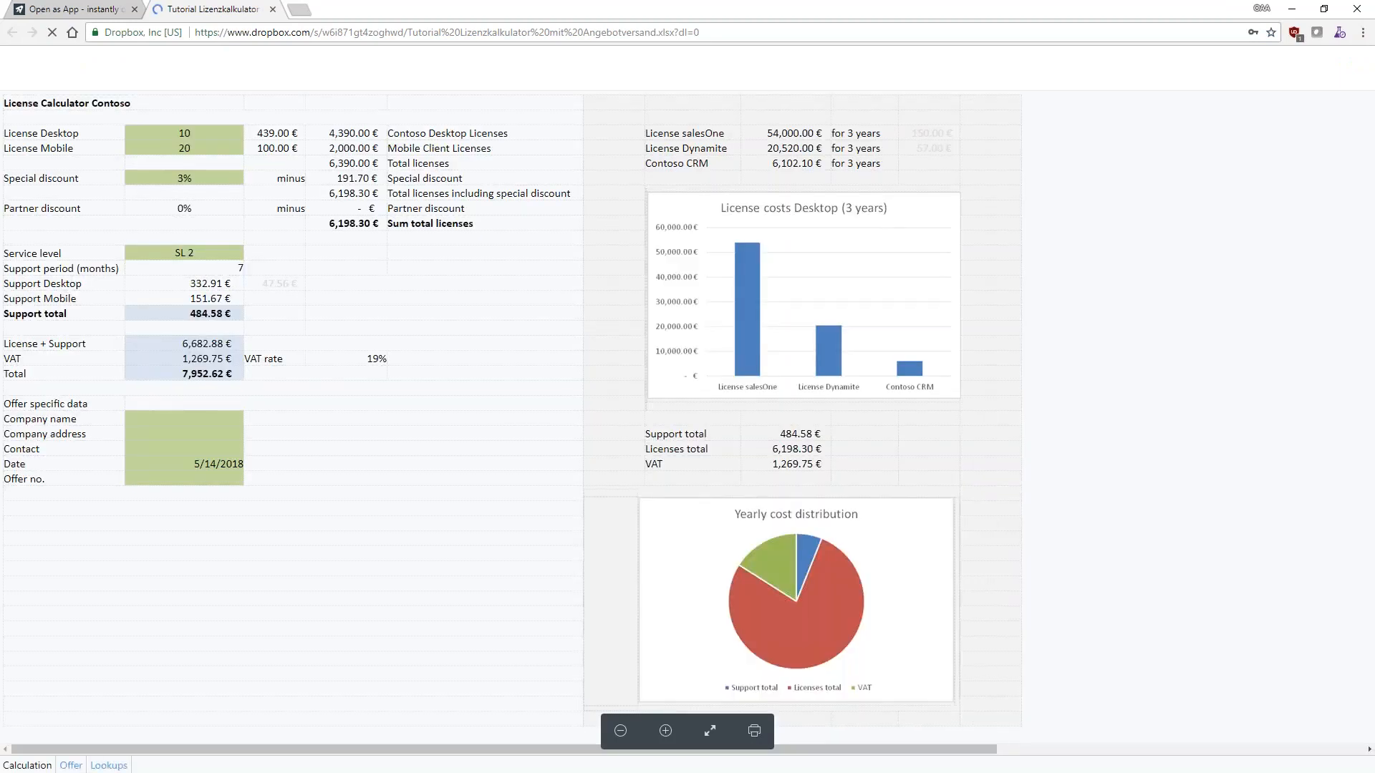
pyautogui.click(104, 14)
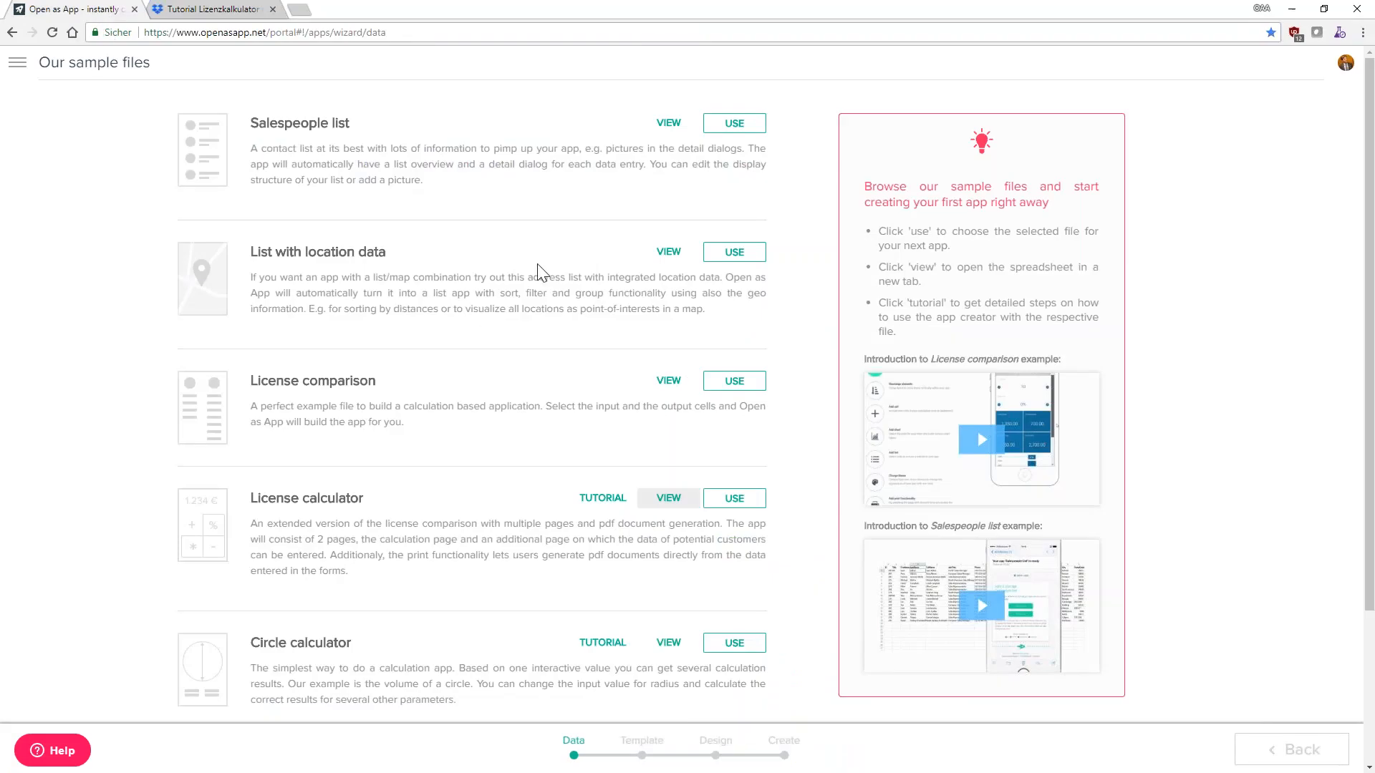
pyautogui.click(239, 12)
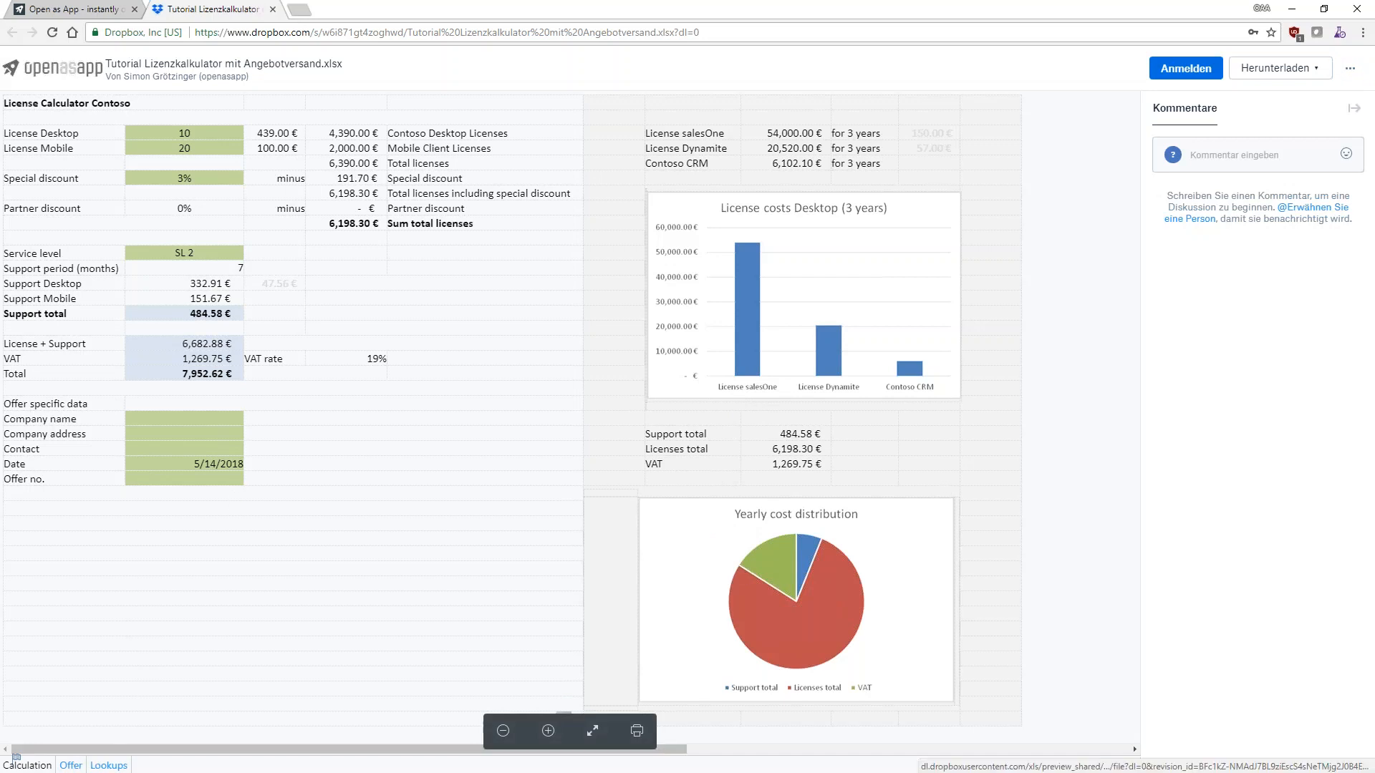
pyautogui.click(71, 766)
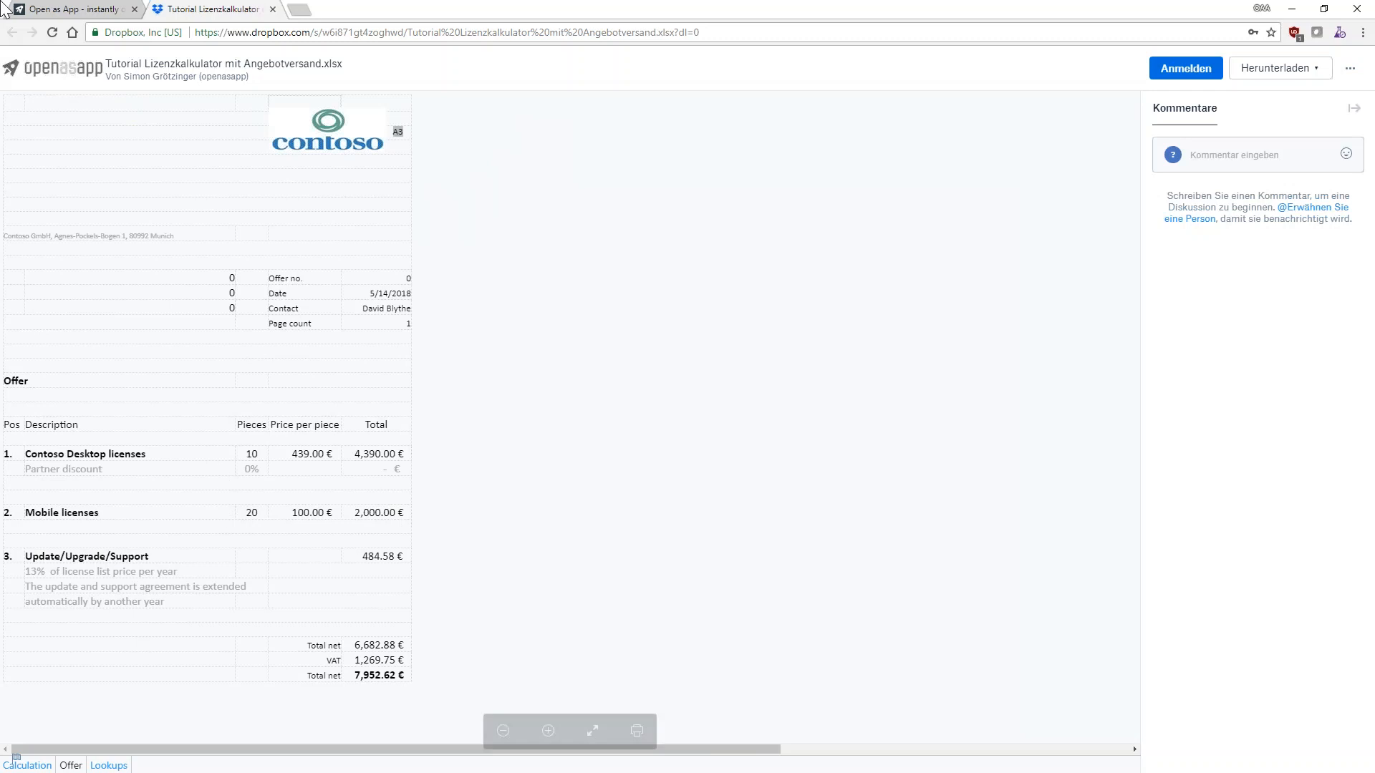
pyautogui.click(273, 9)
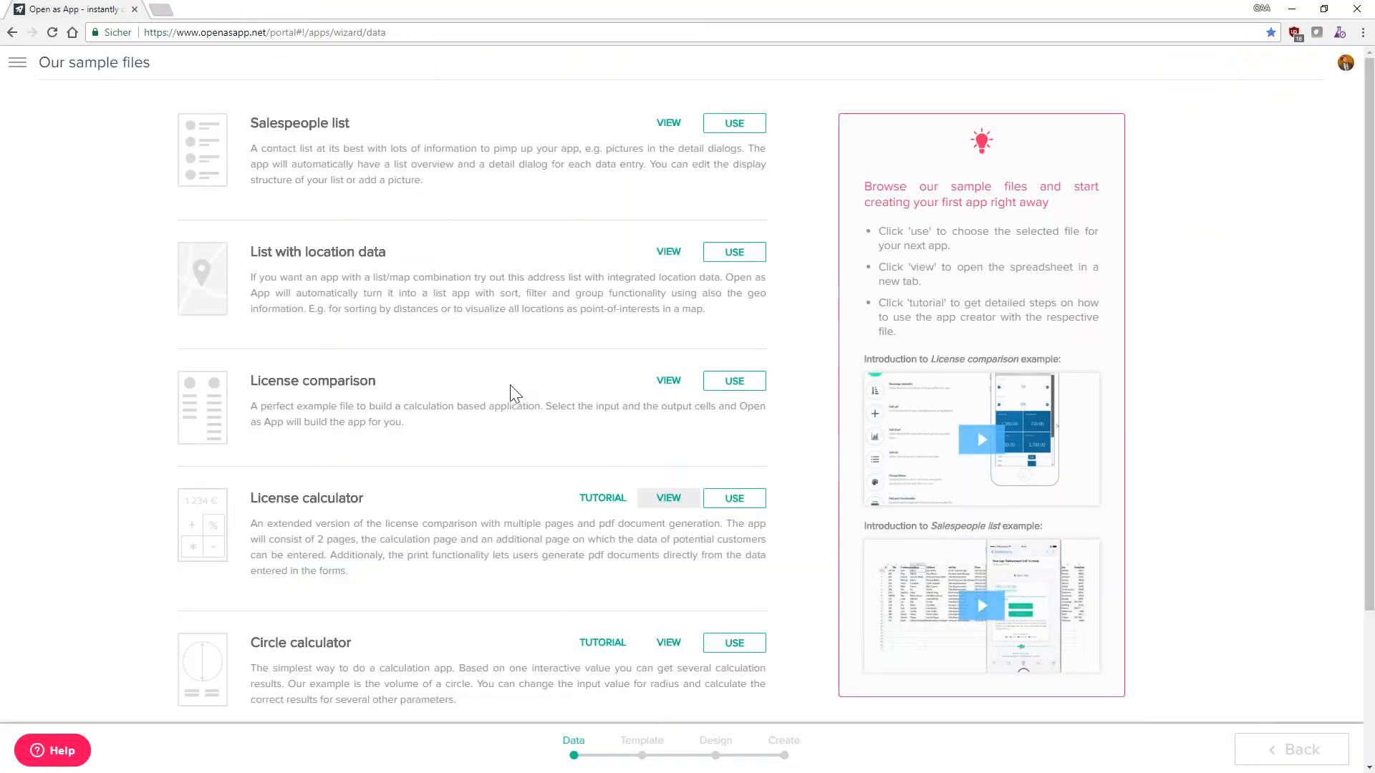
# Create an app from the License calculator sample file using the Calculation template
pyautogui.click(734, 499)
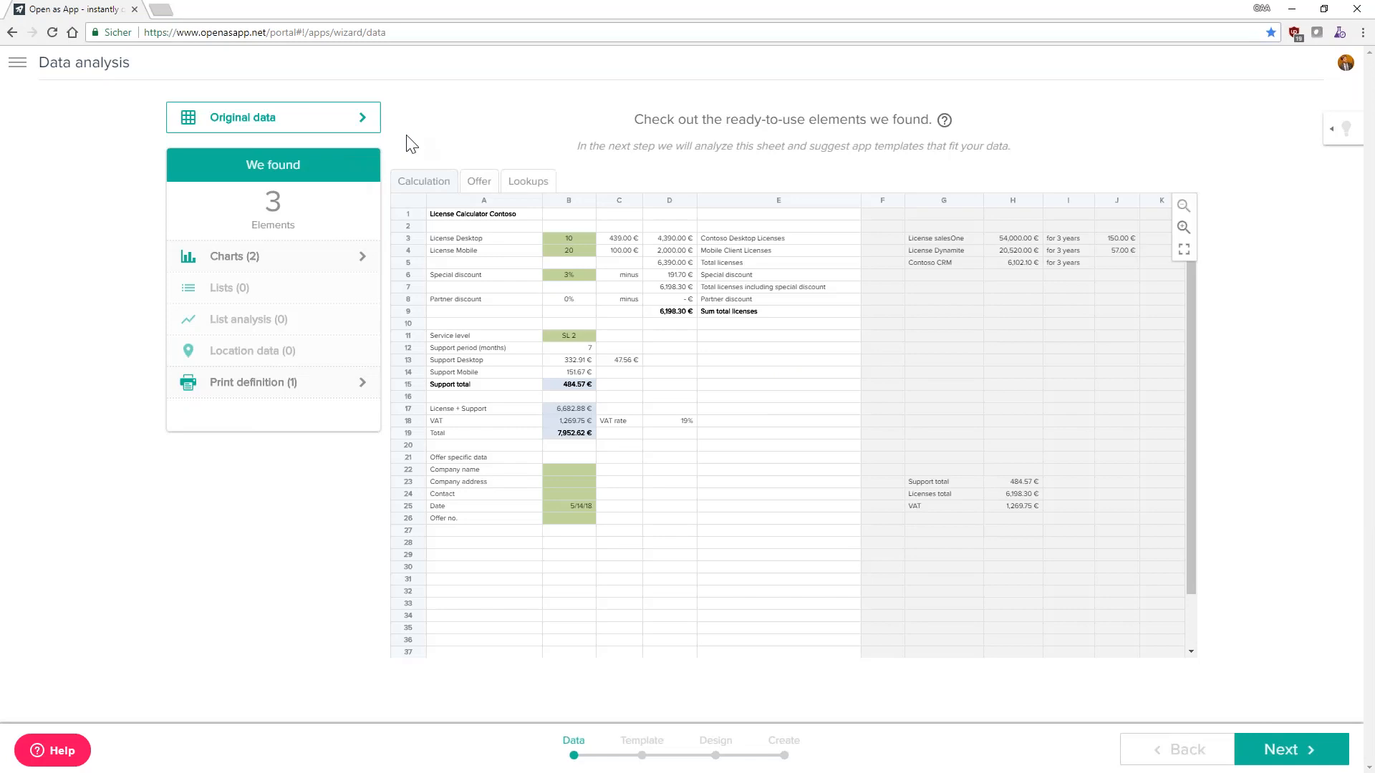
pyautogui.click(1289, 734)
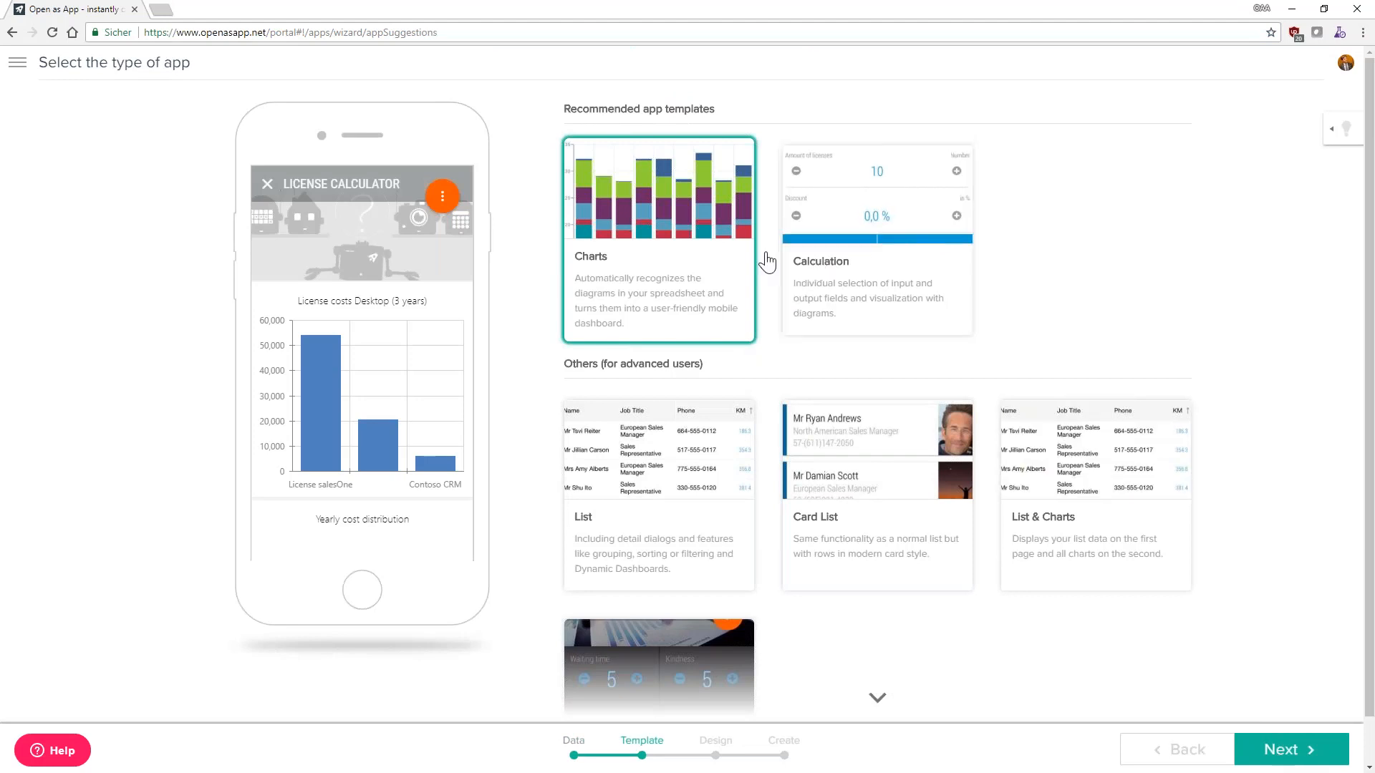
pyautogui.click(847, 241)
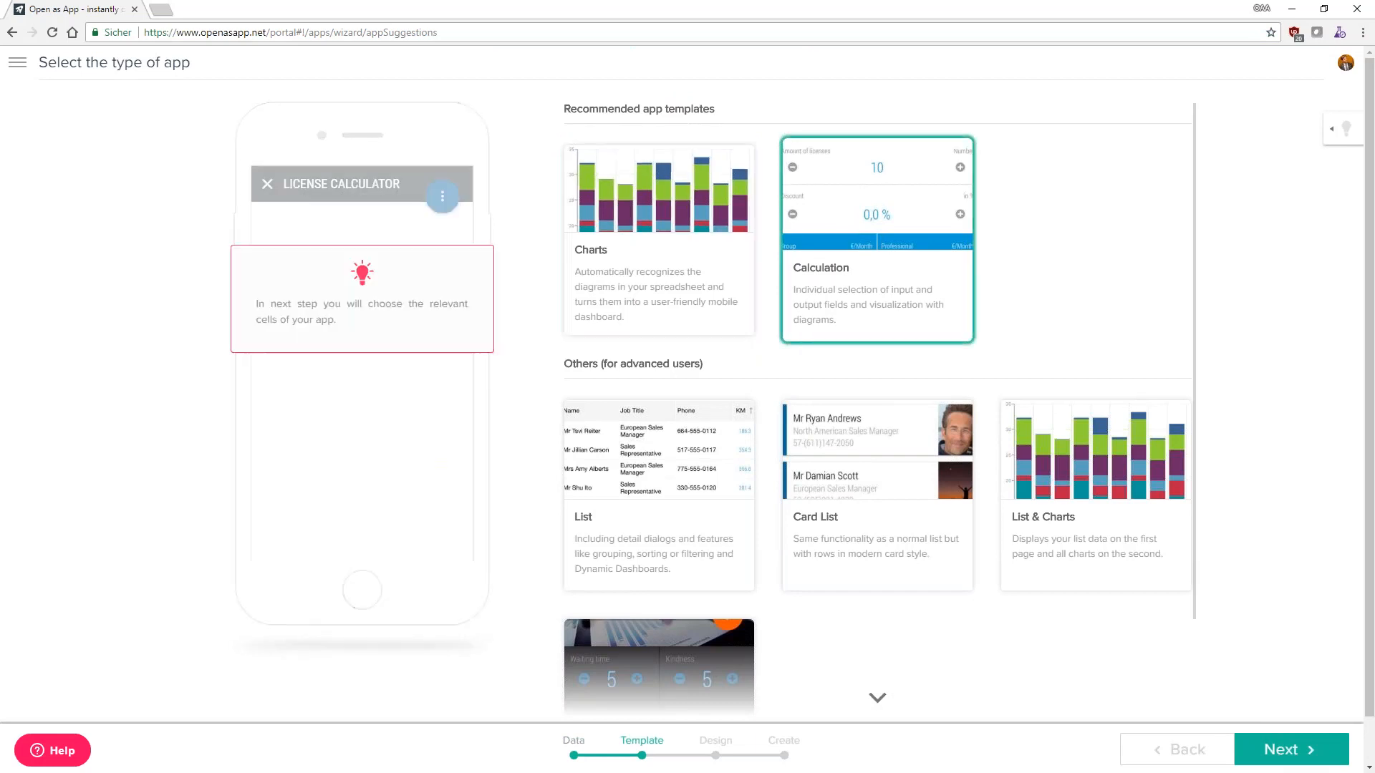
pyautogui.click(1247, 744)
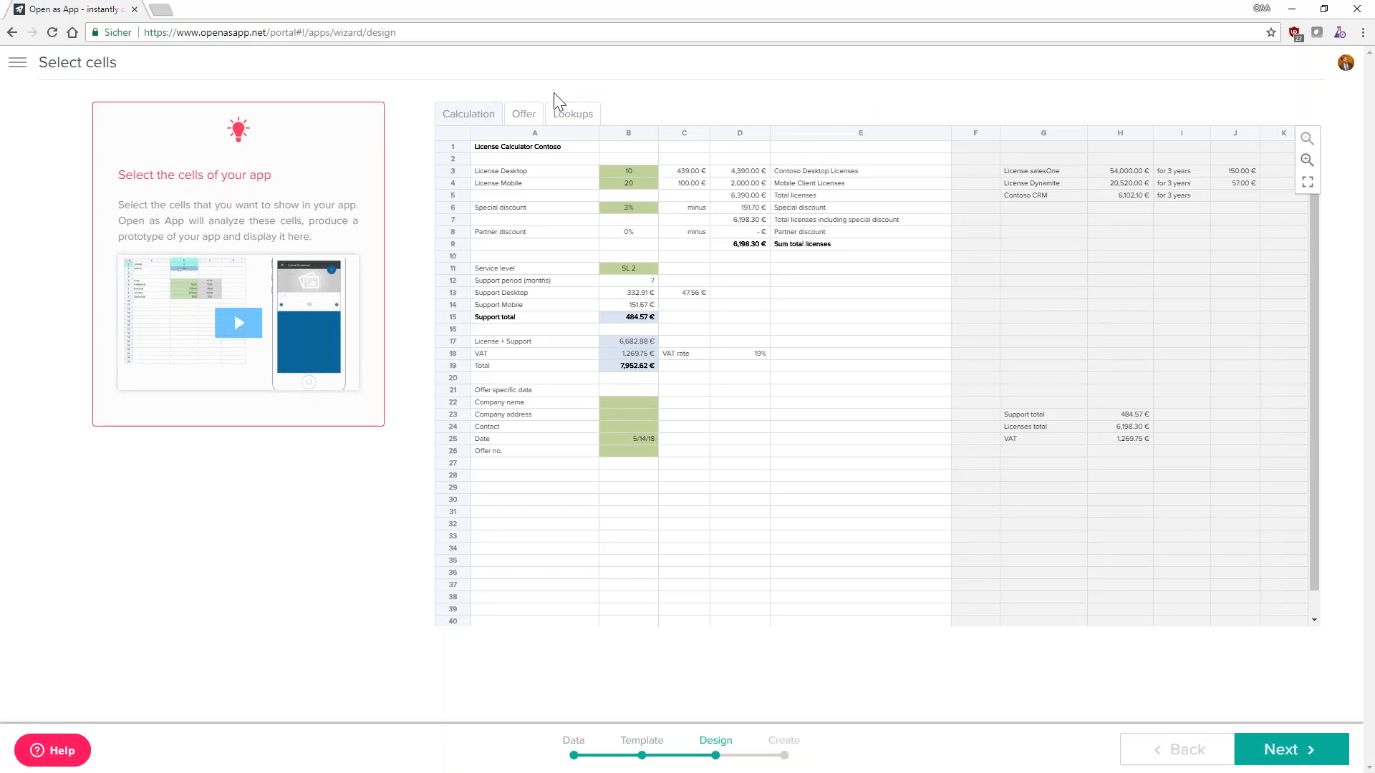
# Add the input cells for License Desktop, License Mobile, Special discount and Service level (B3, B4, B6, B11) to the app
pyautogui.click(619, 172)
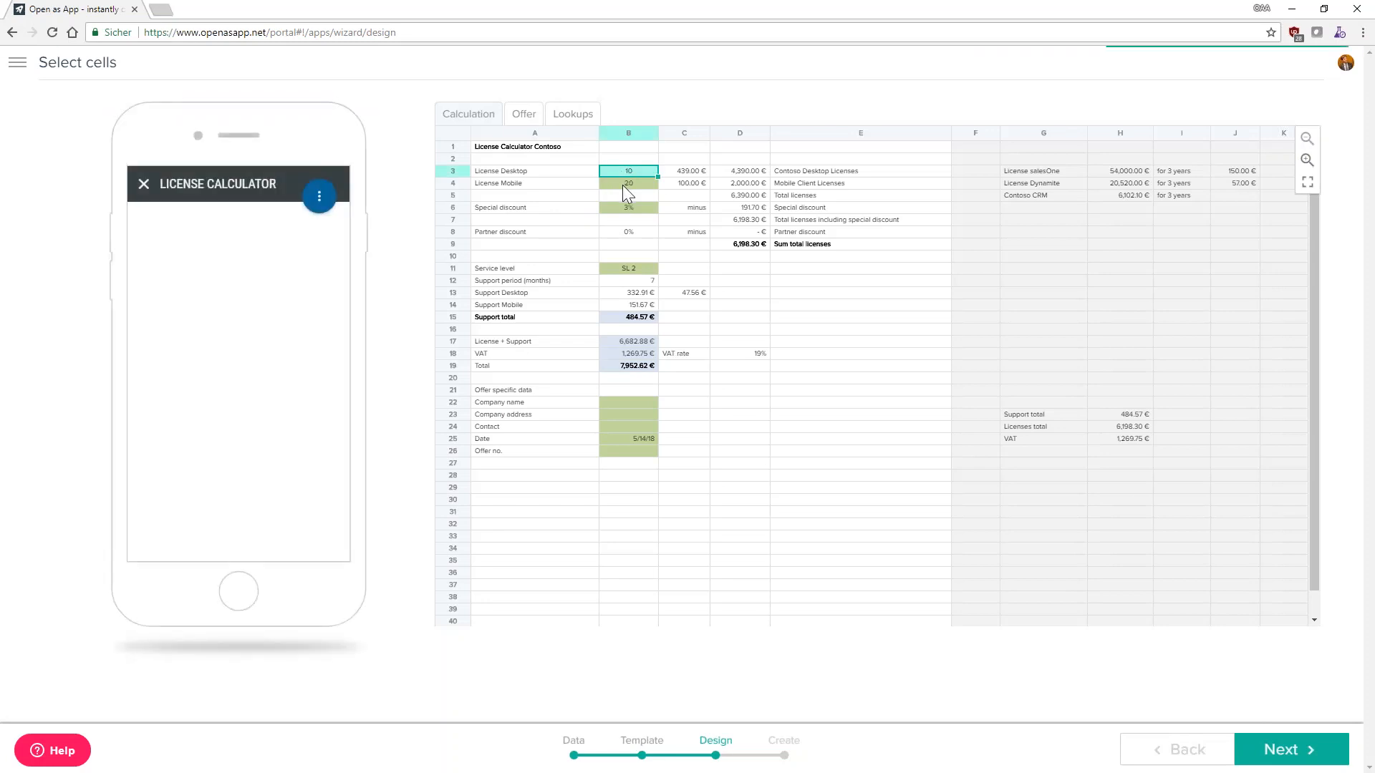
pyautogui.click(622, 185)
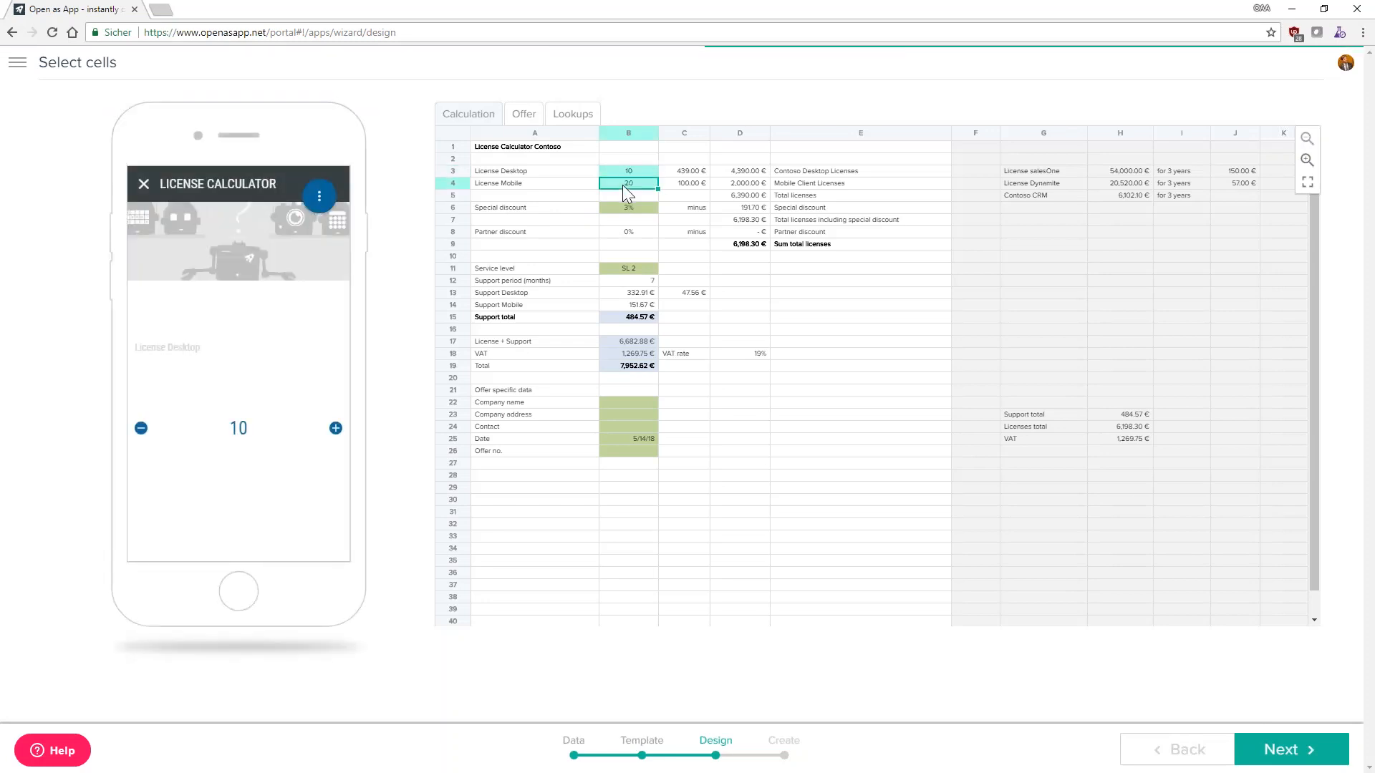
pyautogui.click(628, 207)
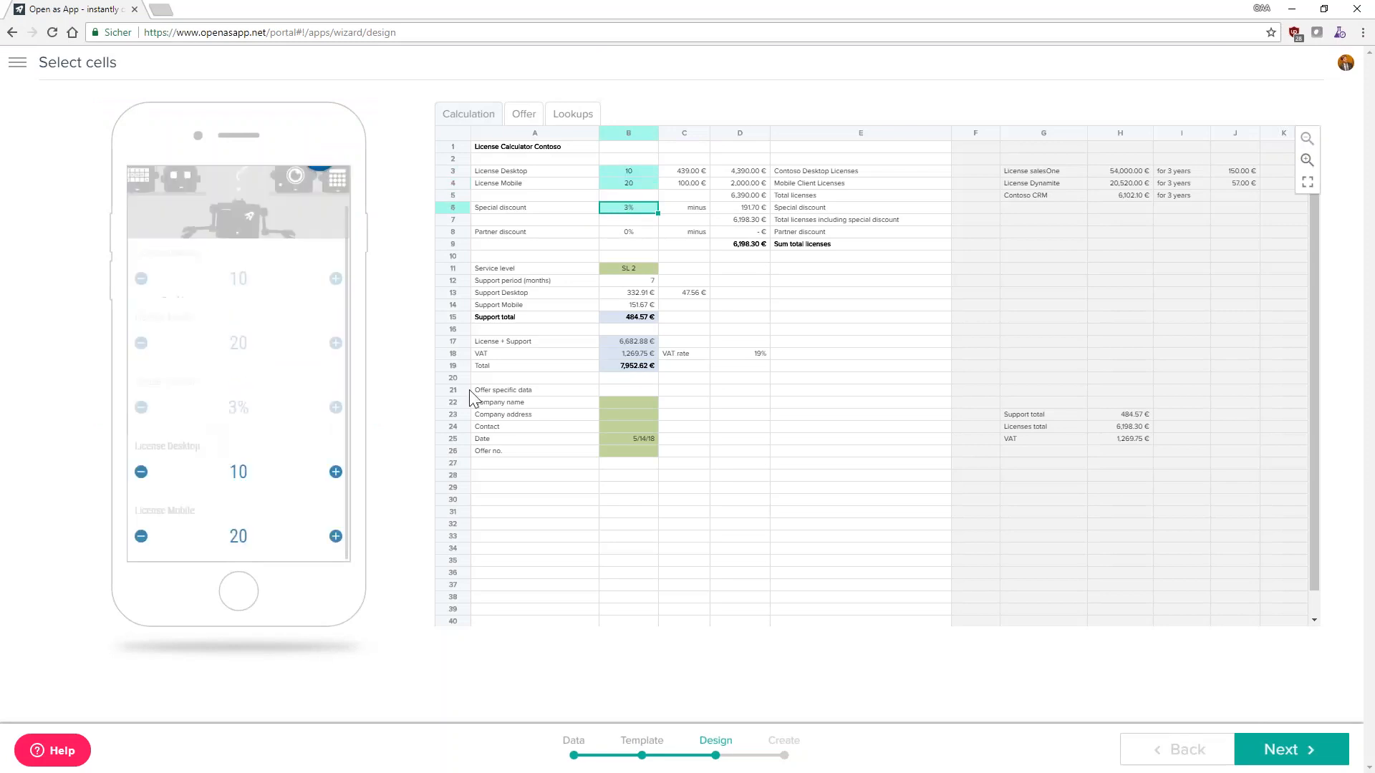
pyautogui.click(632, 269)
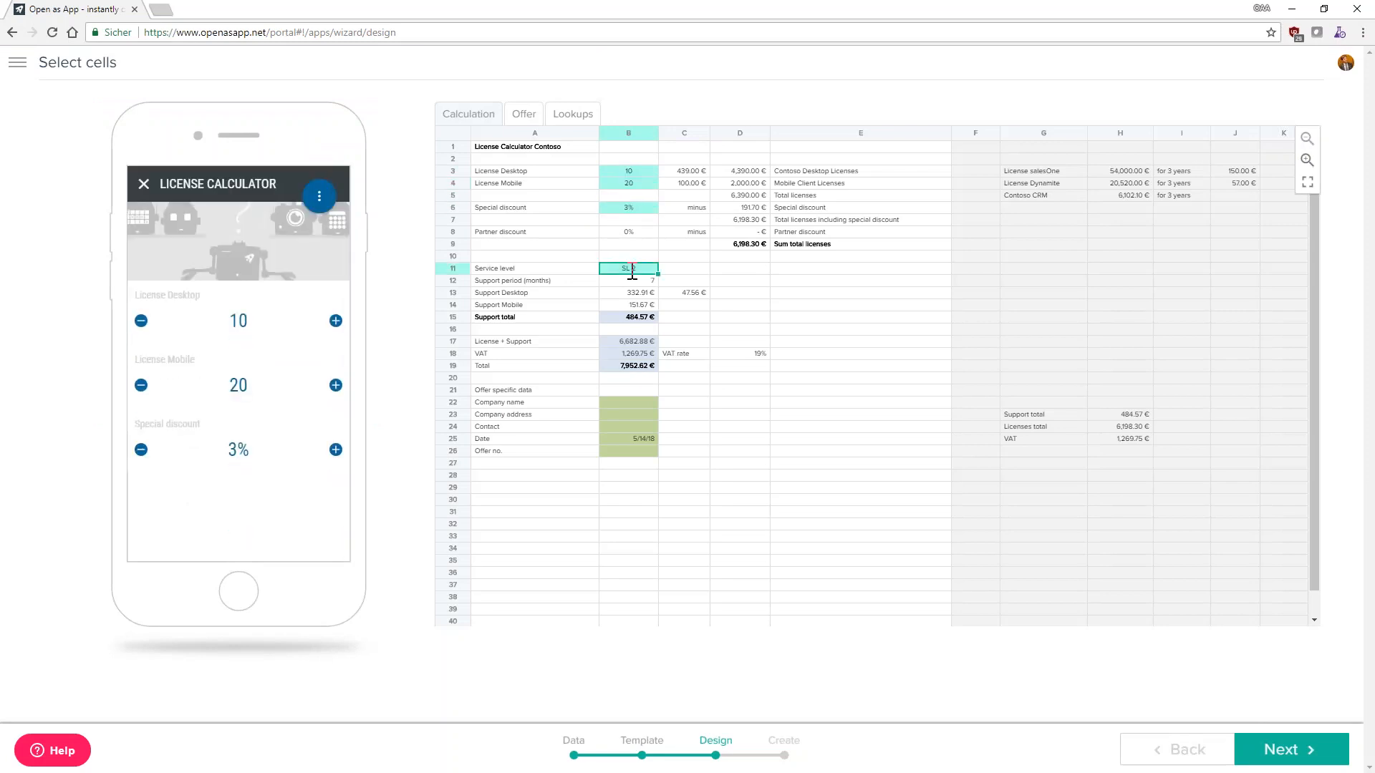
# Add the result cells Support total, License + Support, VAT and Total (B15, B17, B18, B19) and check the app preview
pyautogui.click(634, 317)
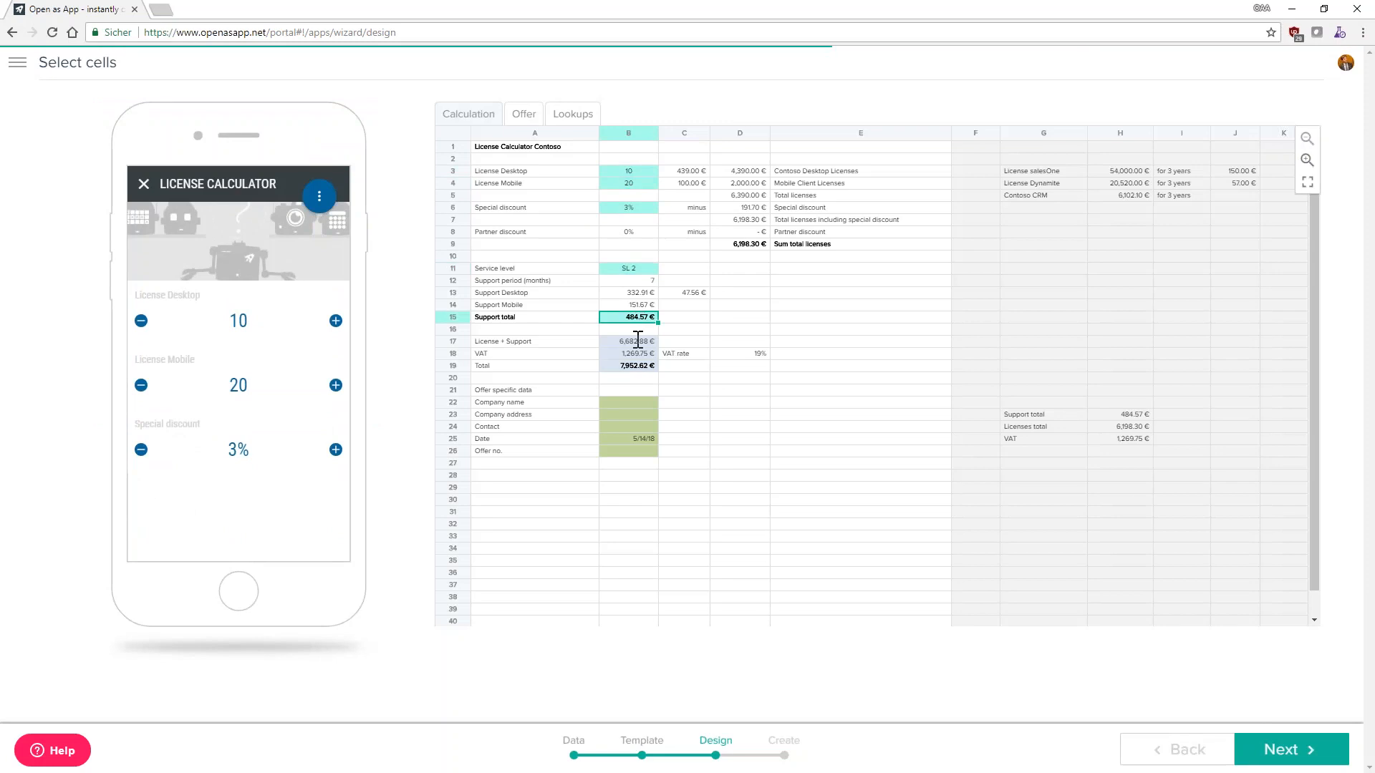
pyautogui.click(638, 341)
pyautogui.click(639, 354)
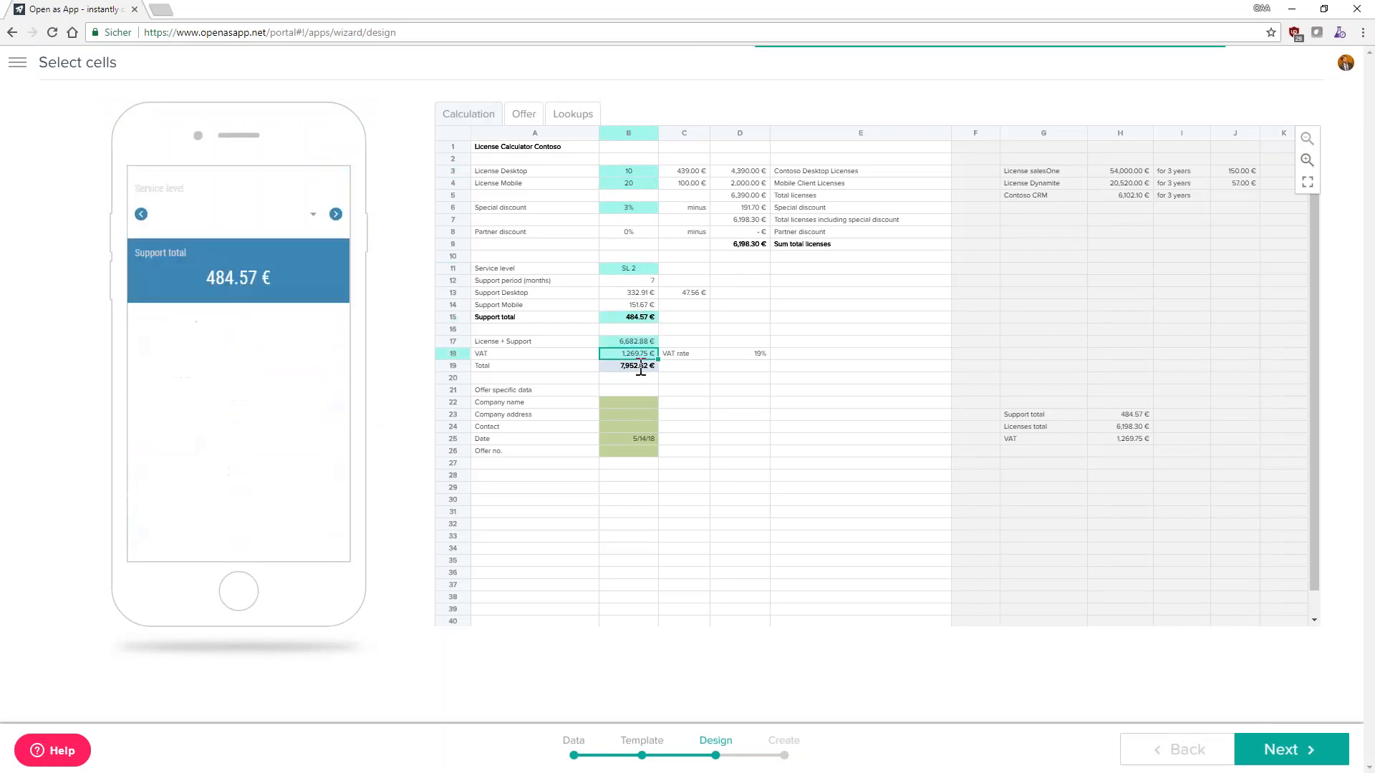
pyautogui.click(640, 366)
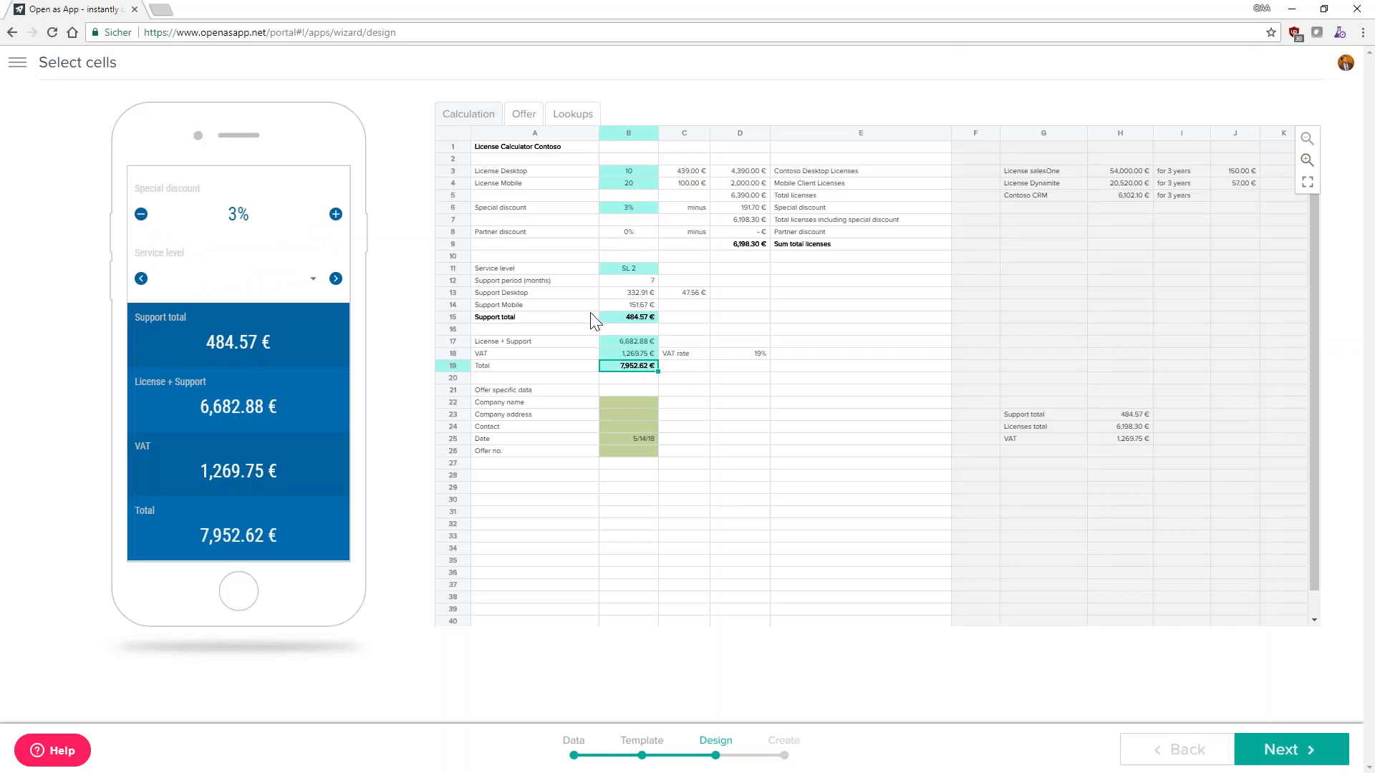
pyautogui.scroll(3, 333, 312)
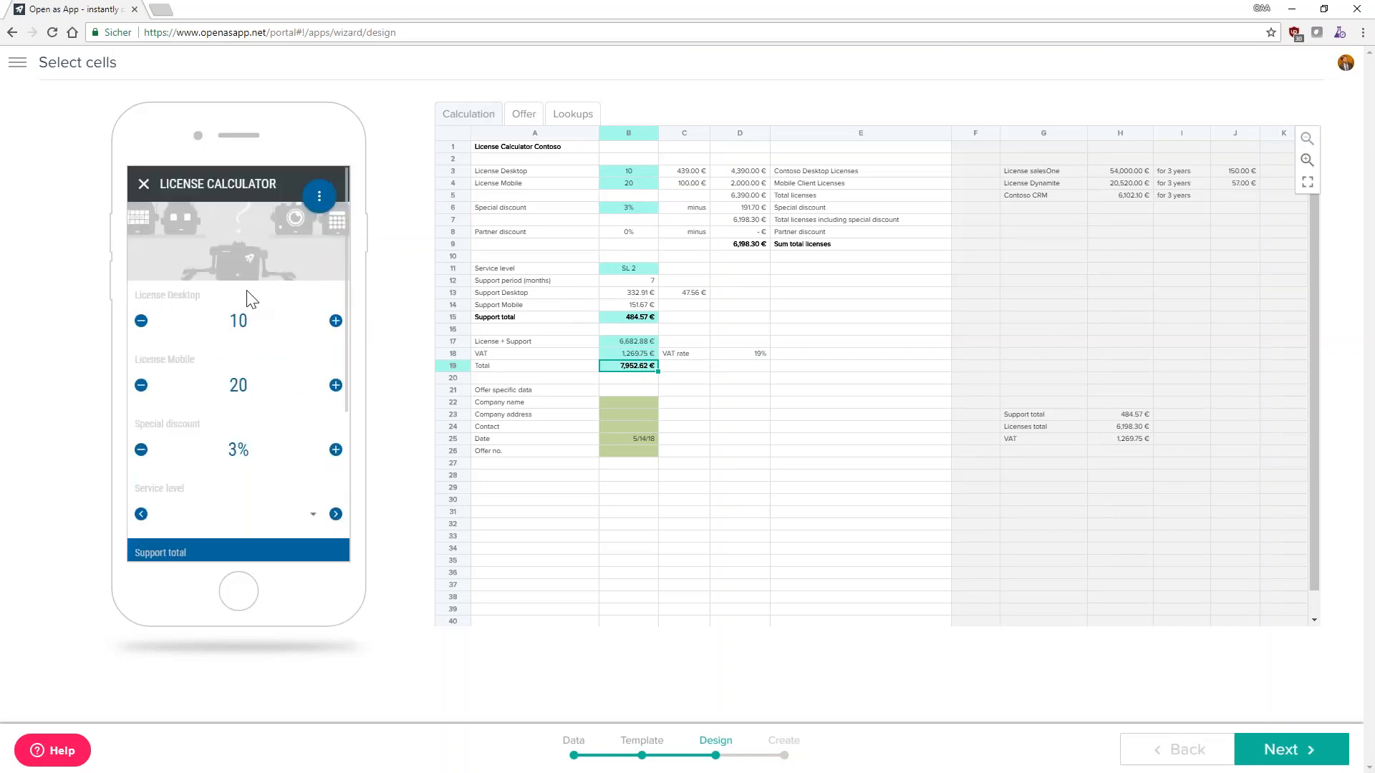
pyautogui.scroll(-5, 235, 391)
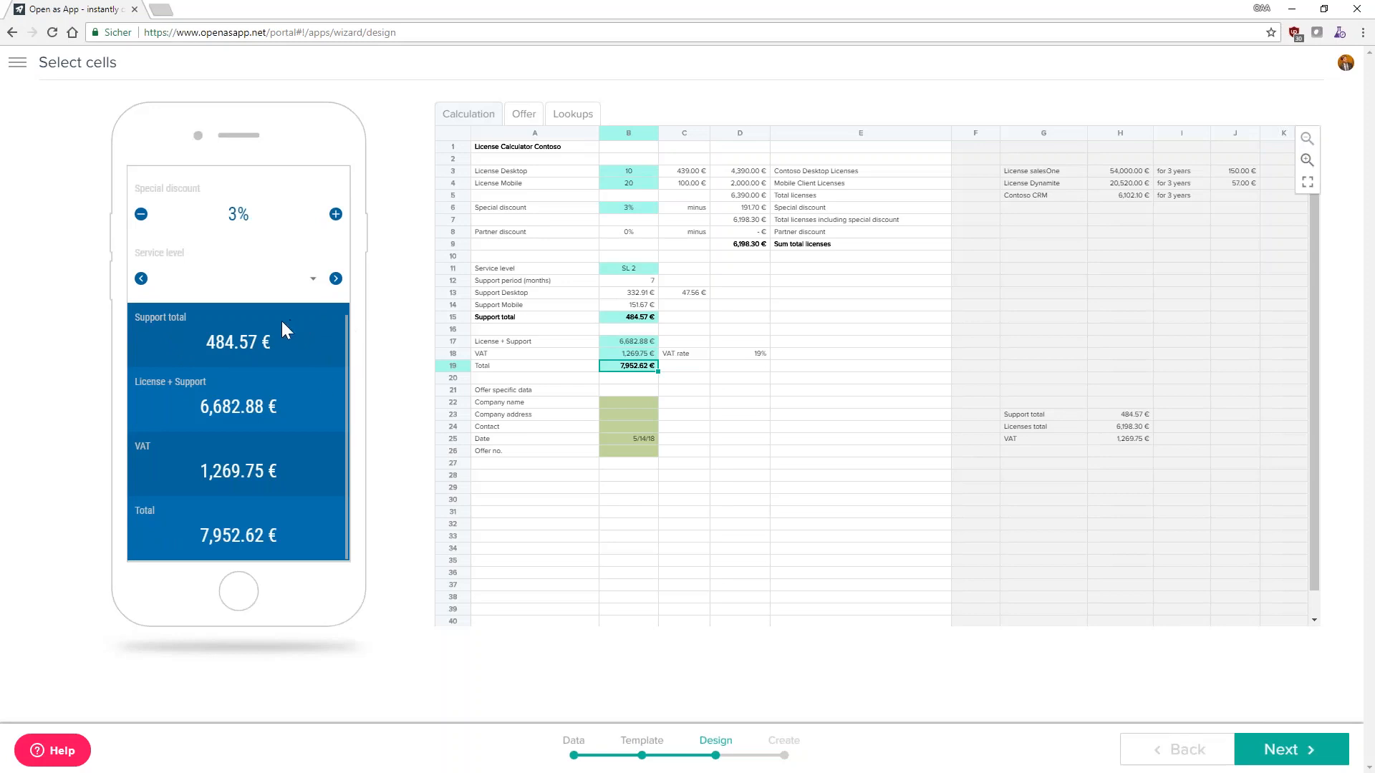
pyautogui.scroll(1, 282, 321)
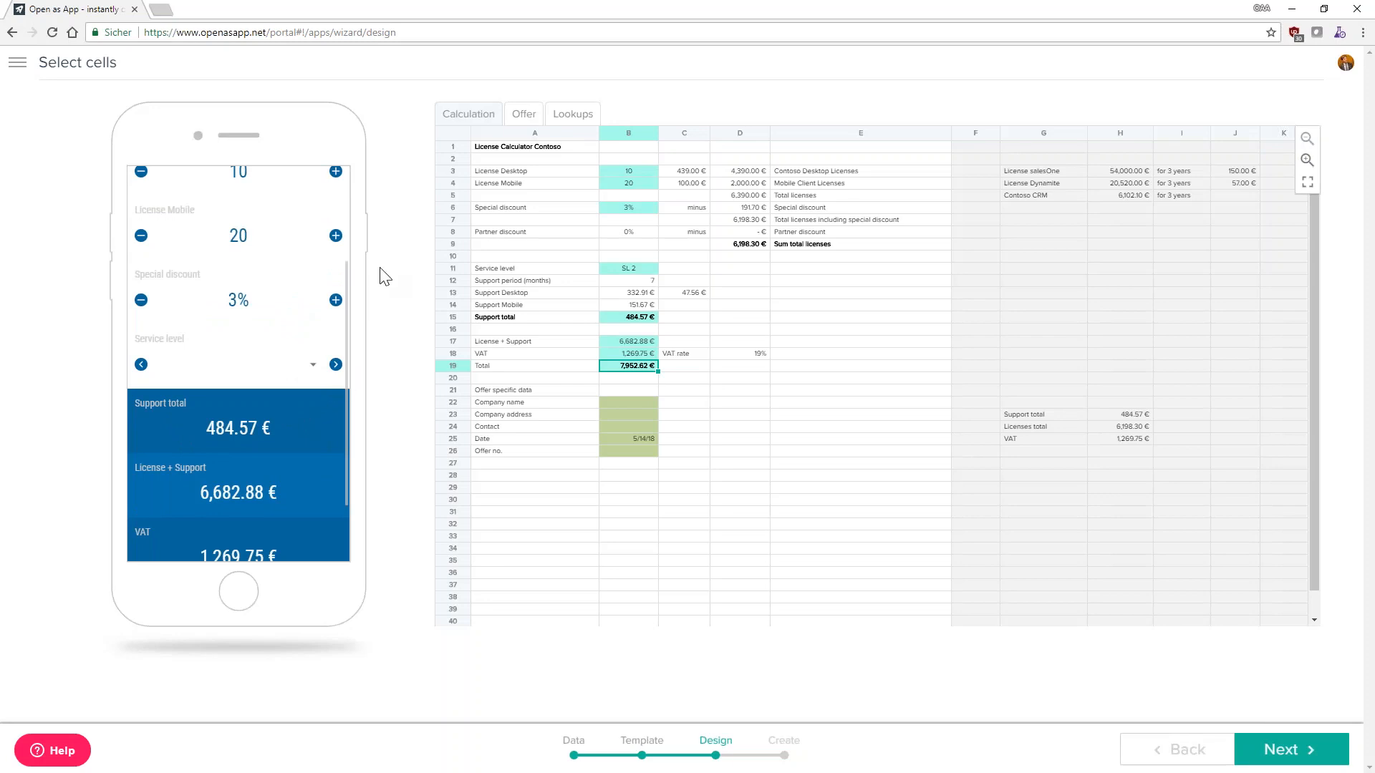
pyautogui.scroll(3, 274, 287)
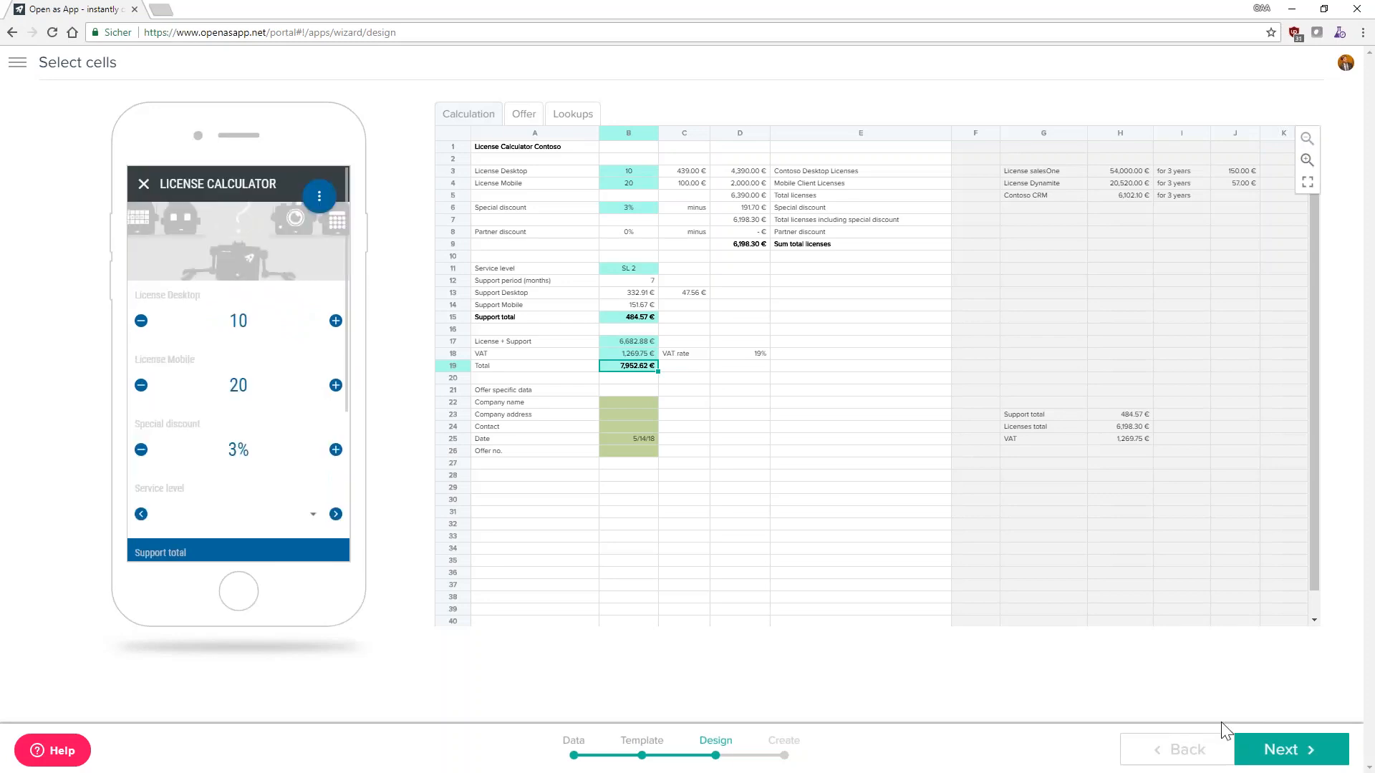
# Apply the Dark Color II theme and choose the card image with the man beside the colourful light bulb
pyautogui.click(1286, 752)
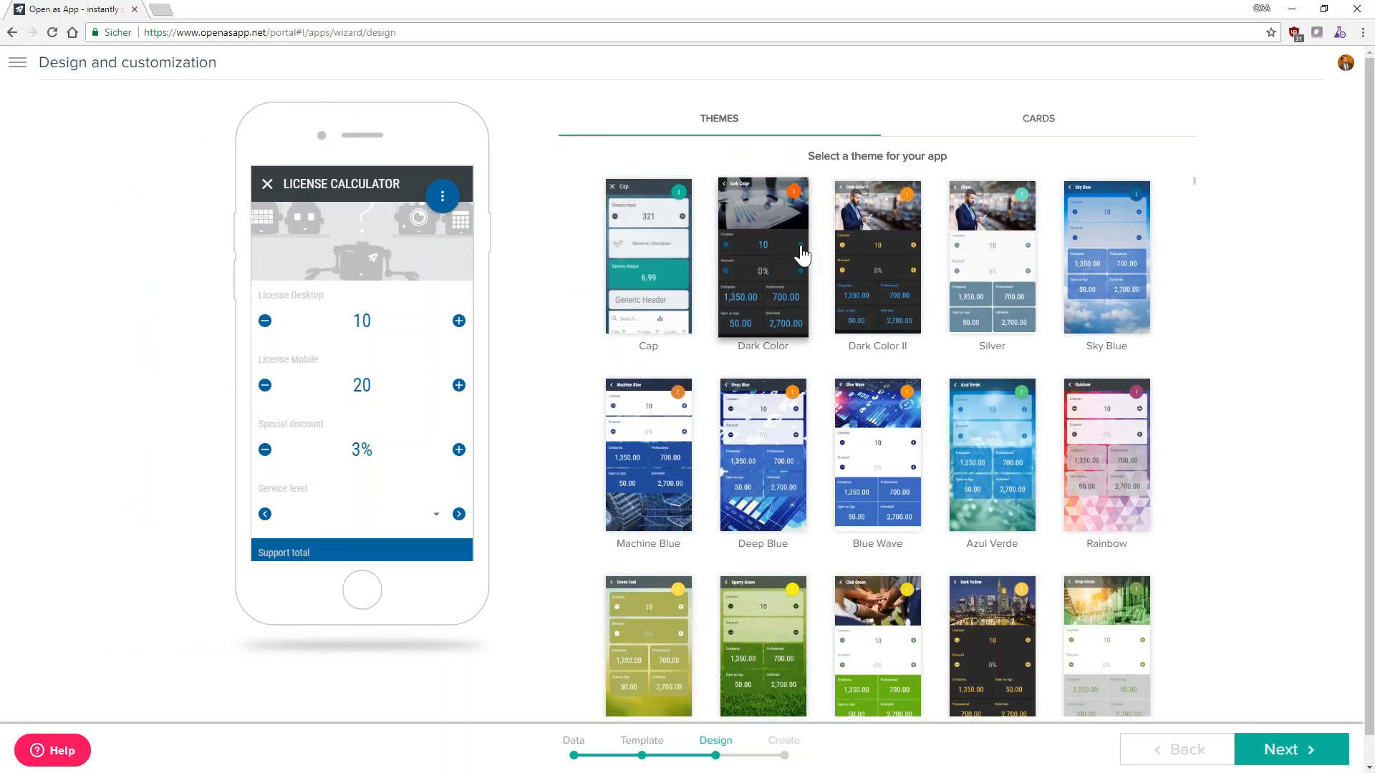
pyautogui.click(874, 245)
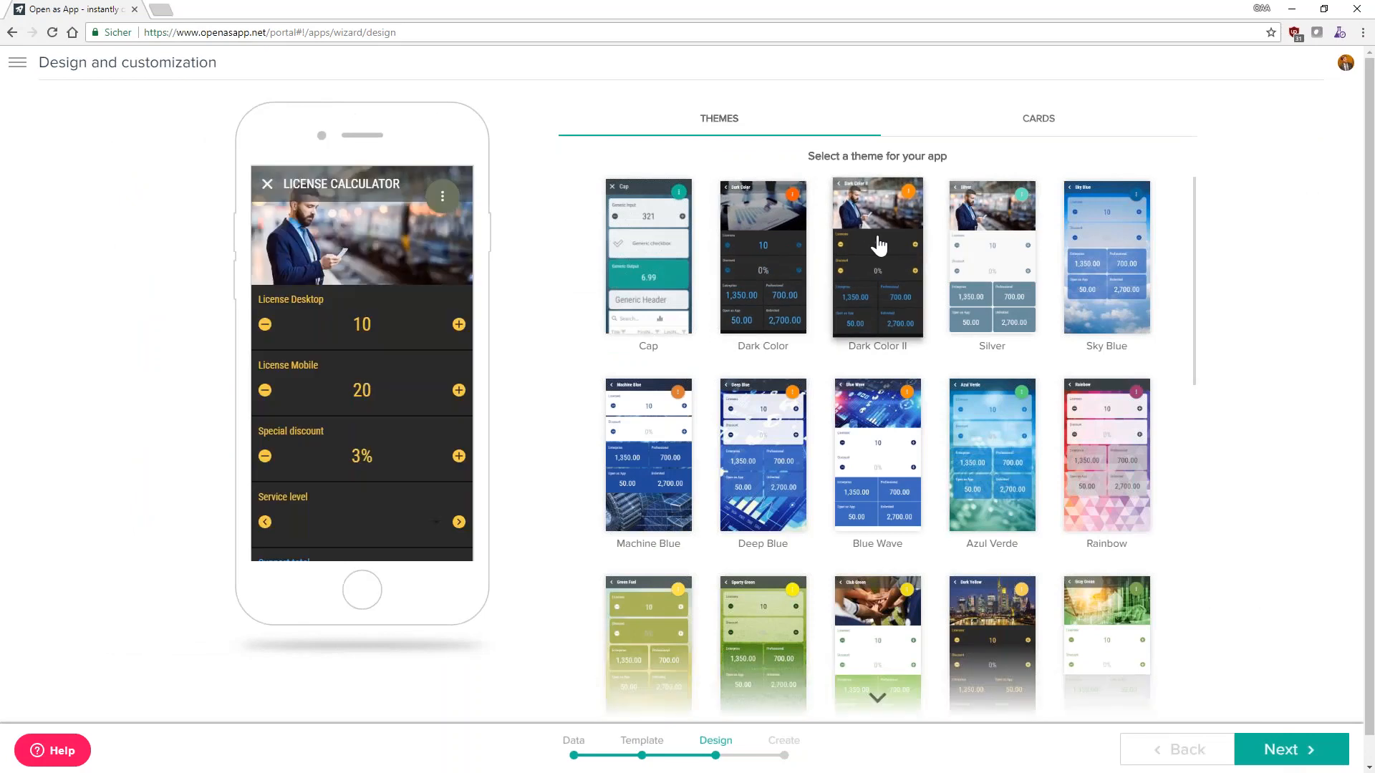
pyautogui.click(1039, 118)
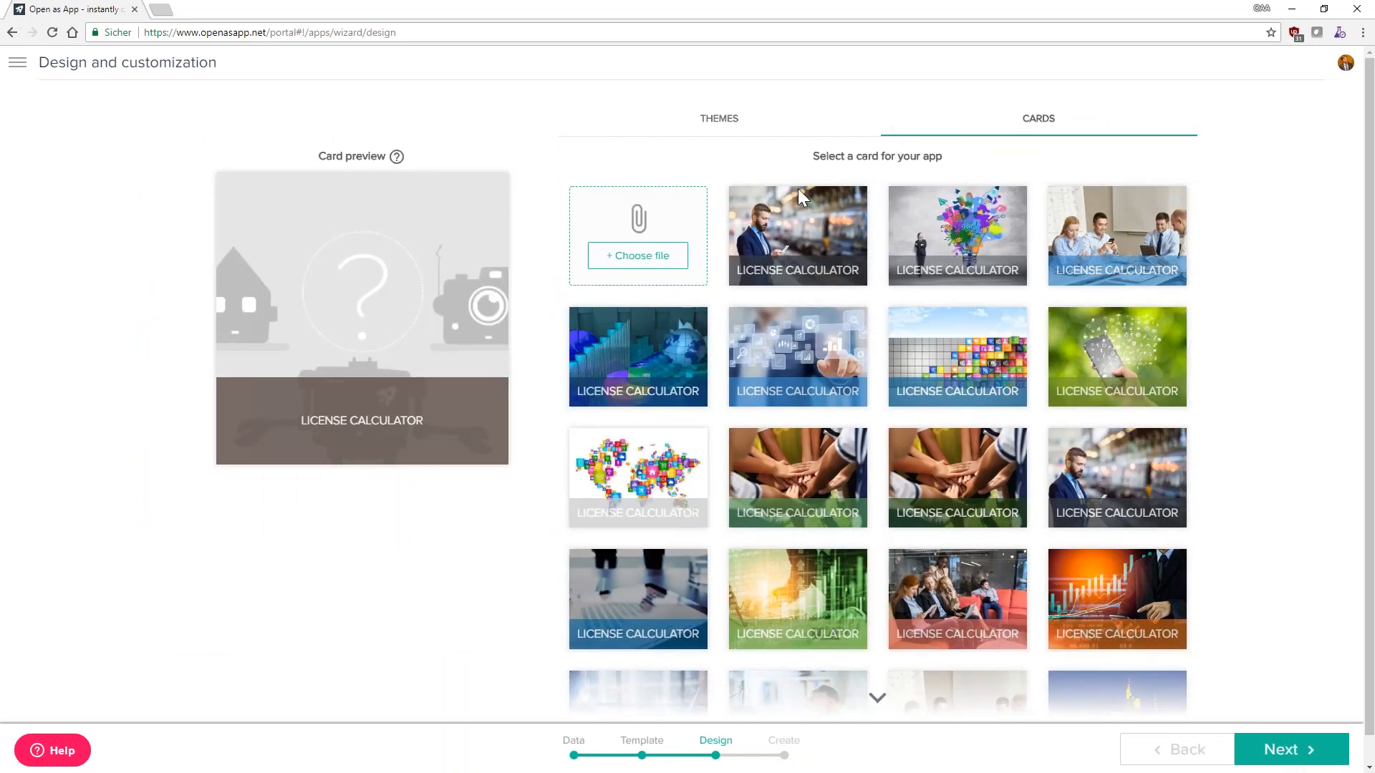
pyautogui.click(798, 187)
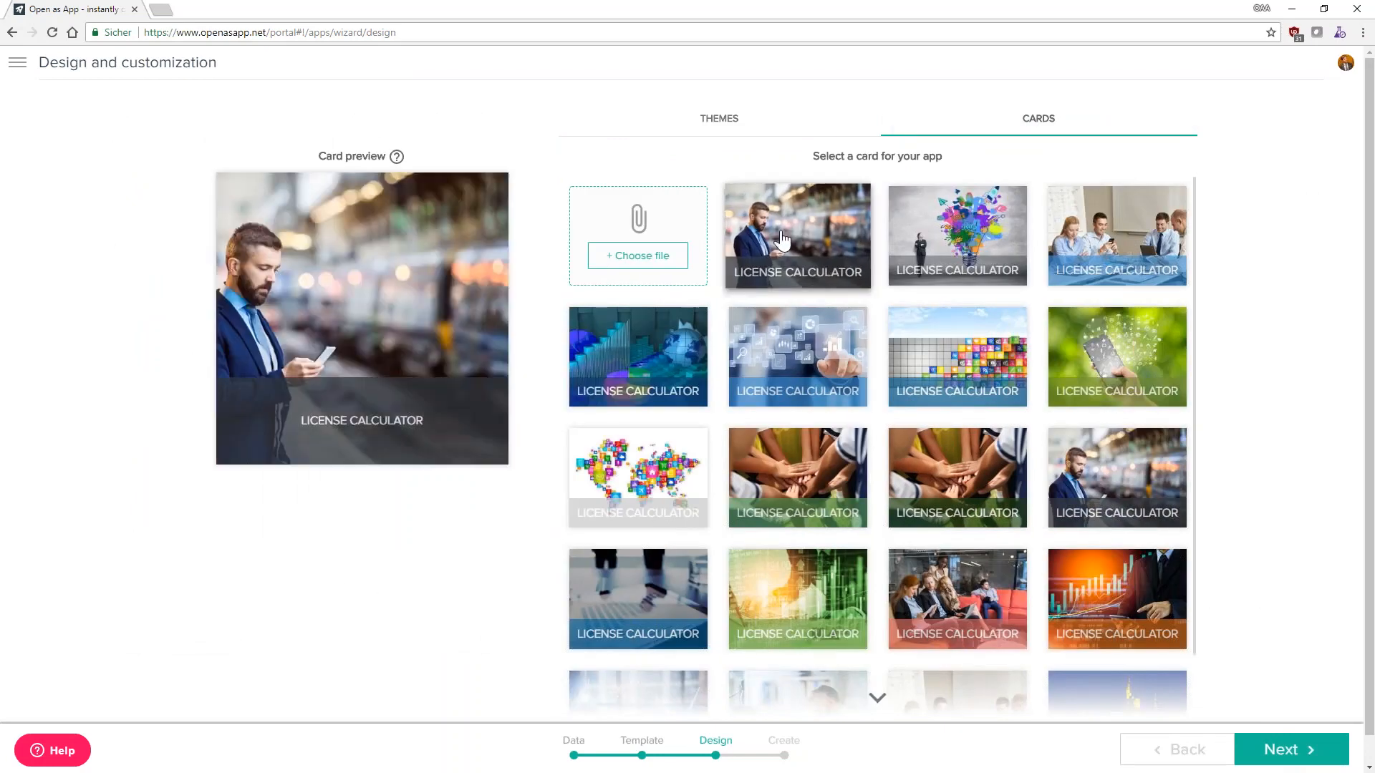
pyautogui.click(904, 237)
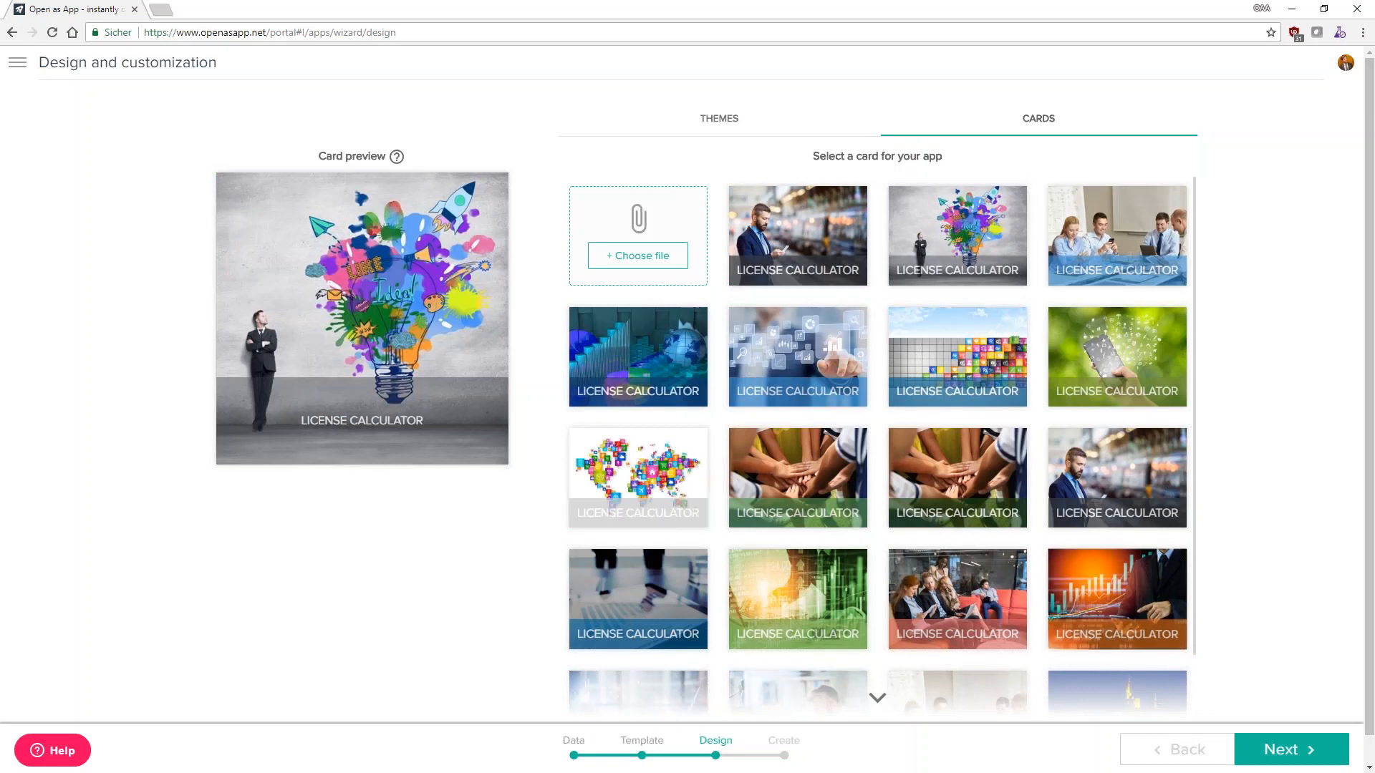
pyautogui.click(1282, 749)
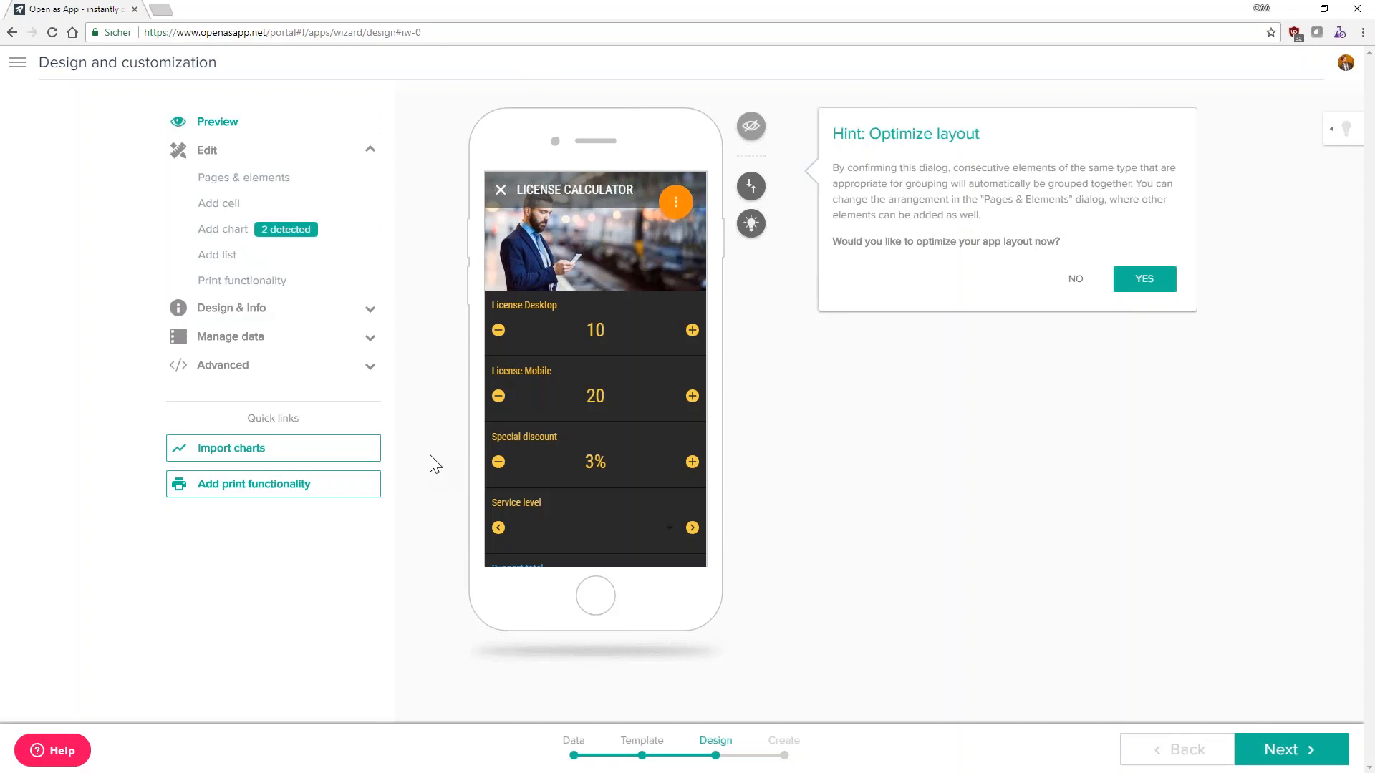
# Open the License Desktop element's settings and review its main, data and style properties
pyautogui.moveTo(545, 197)
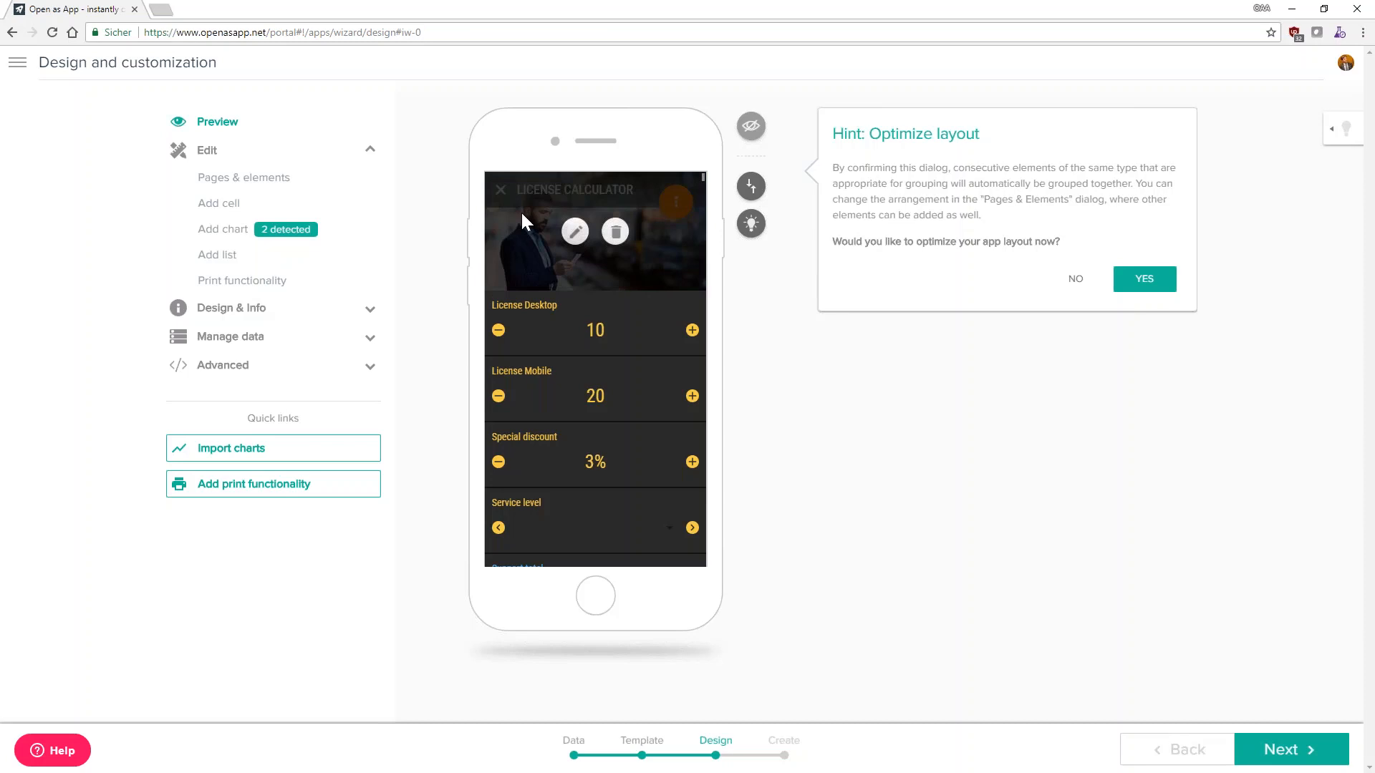
pyautogui.moveTo(559, 324)
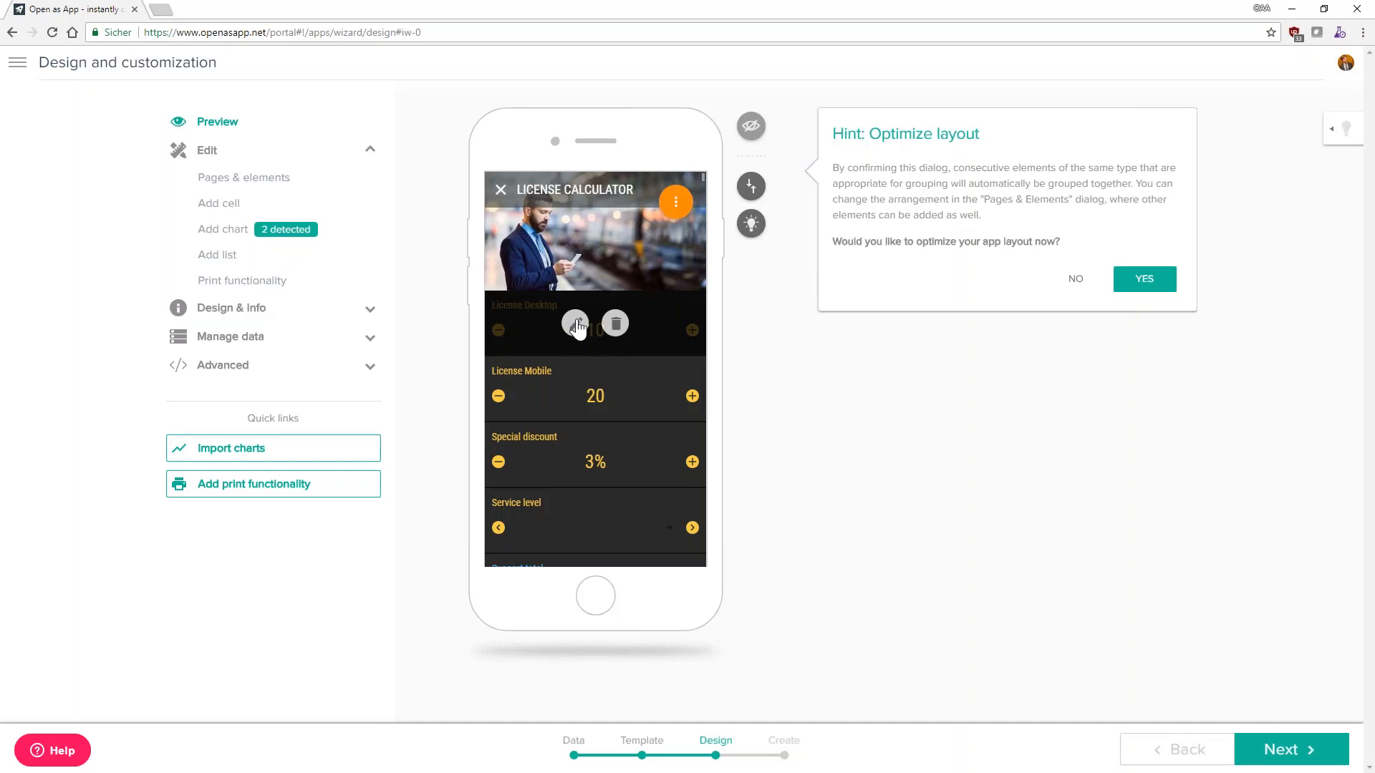
pyautogui.click(577, 322)
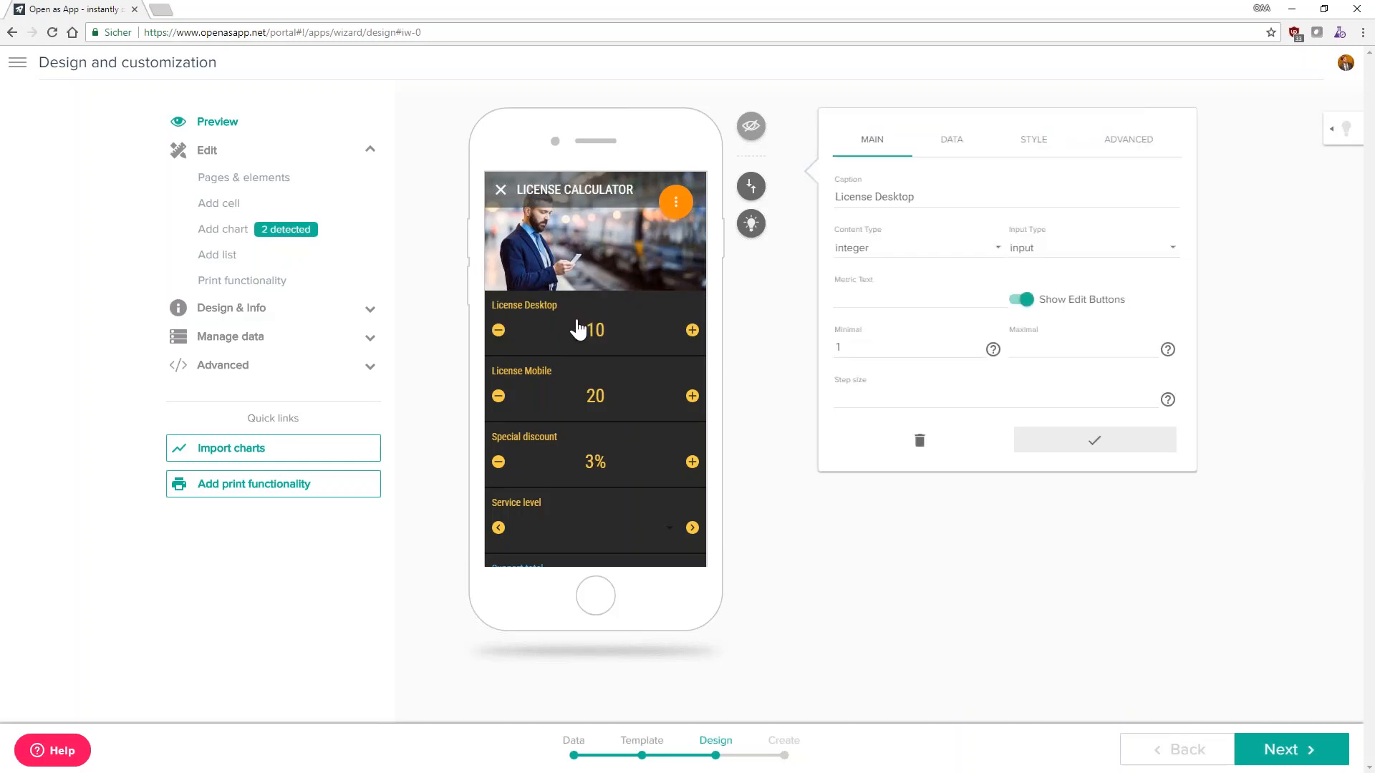
pyautogui.moveTo(578, 328)
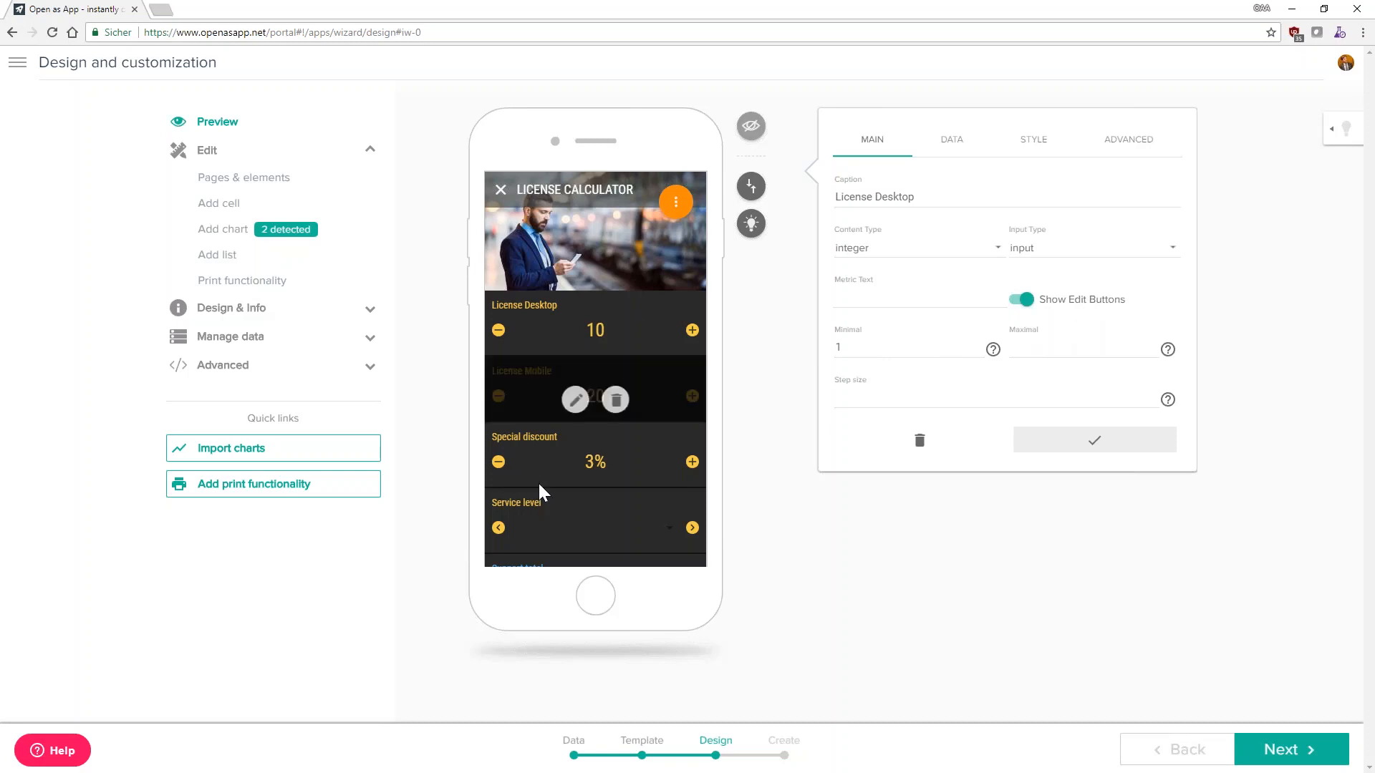
pyautogui.moveTo(607, 461)
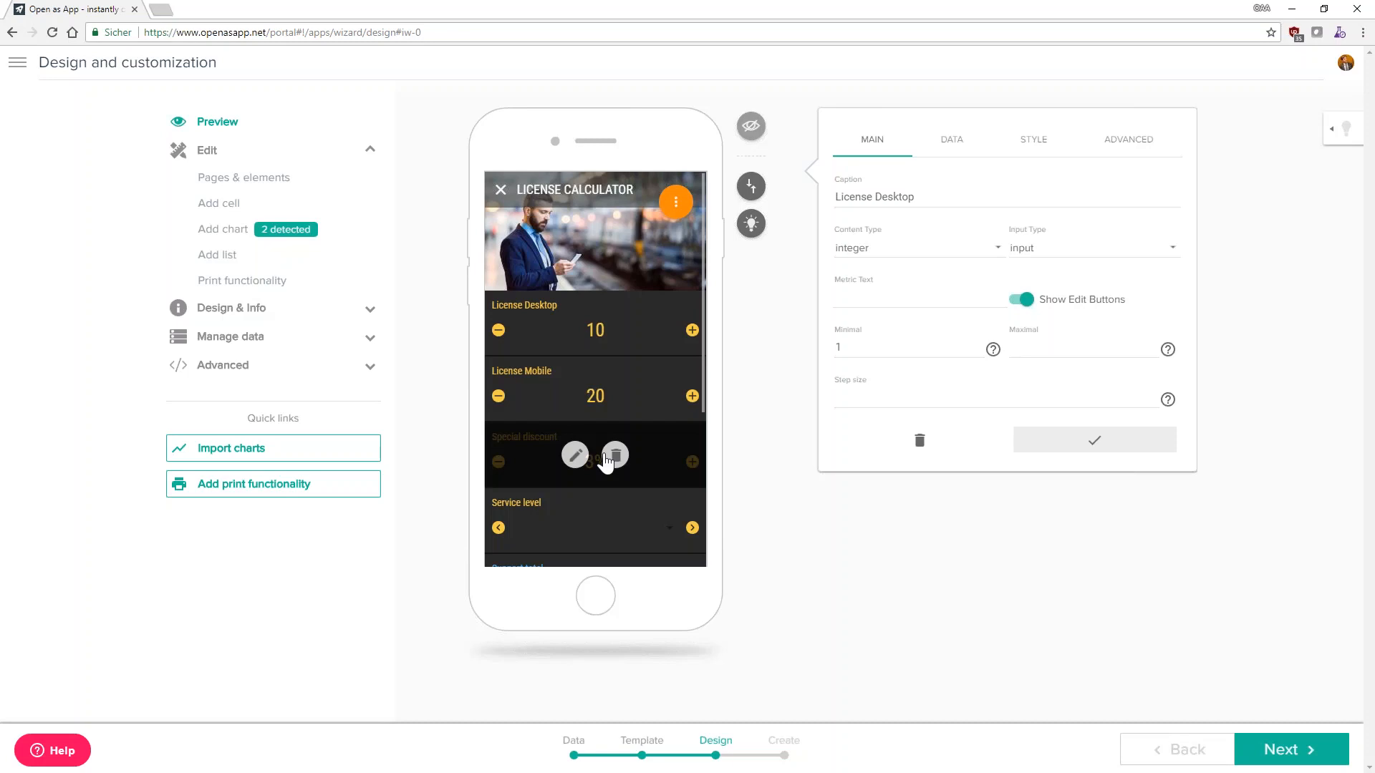
pyautogui.click(953, 143)
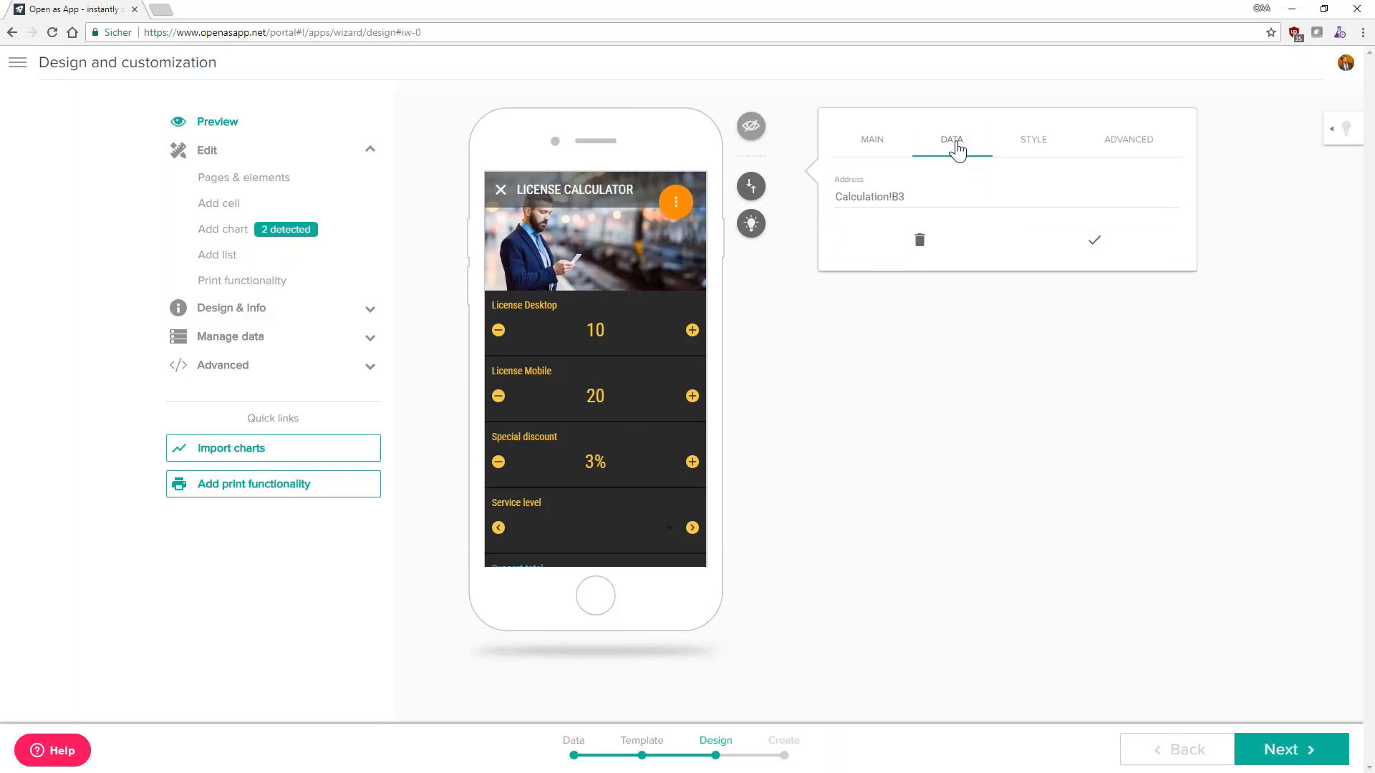
pyautogui.moveTo(599, 341)
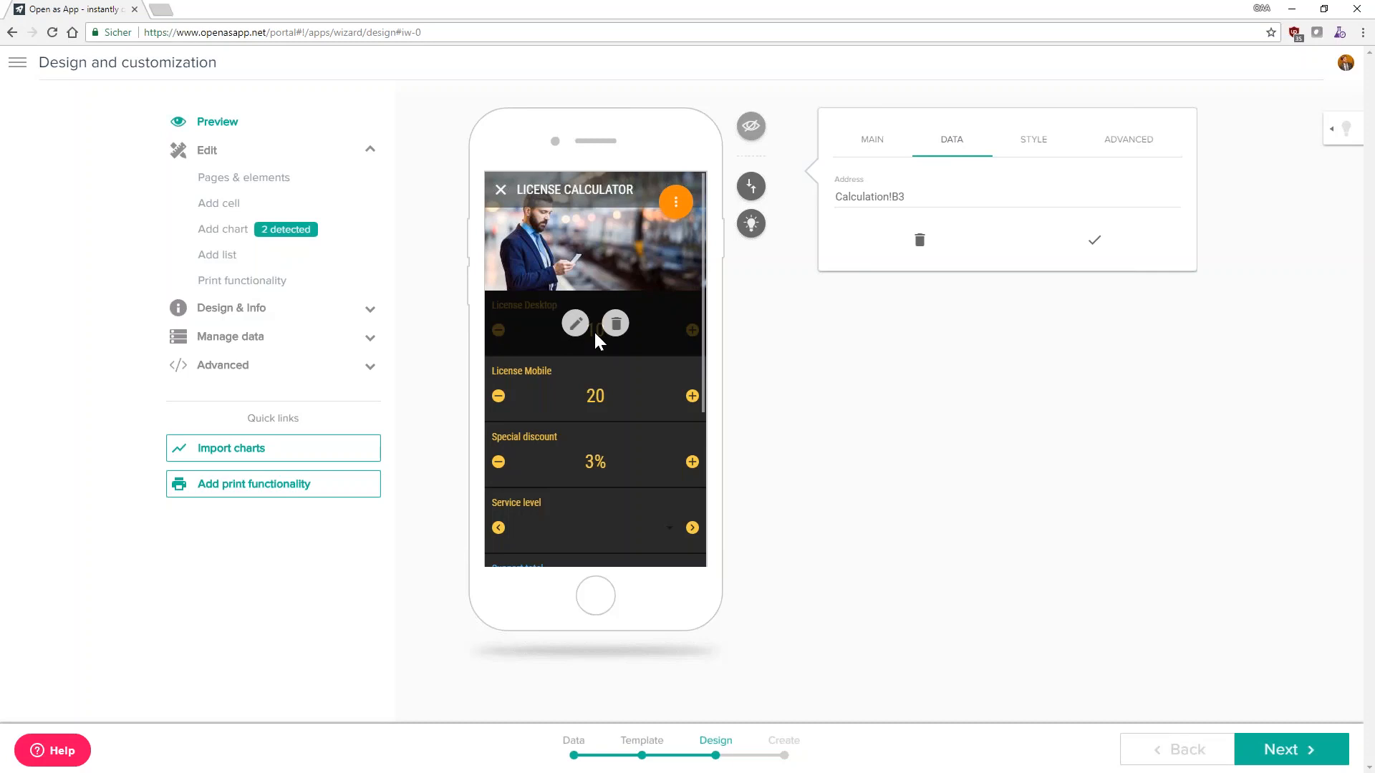
pyautogui.click(1038, 139)
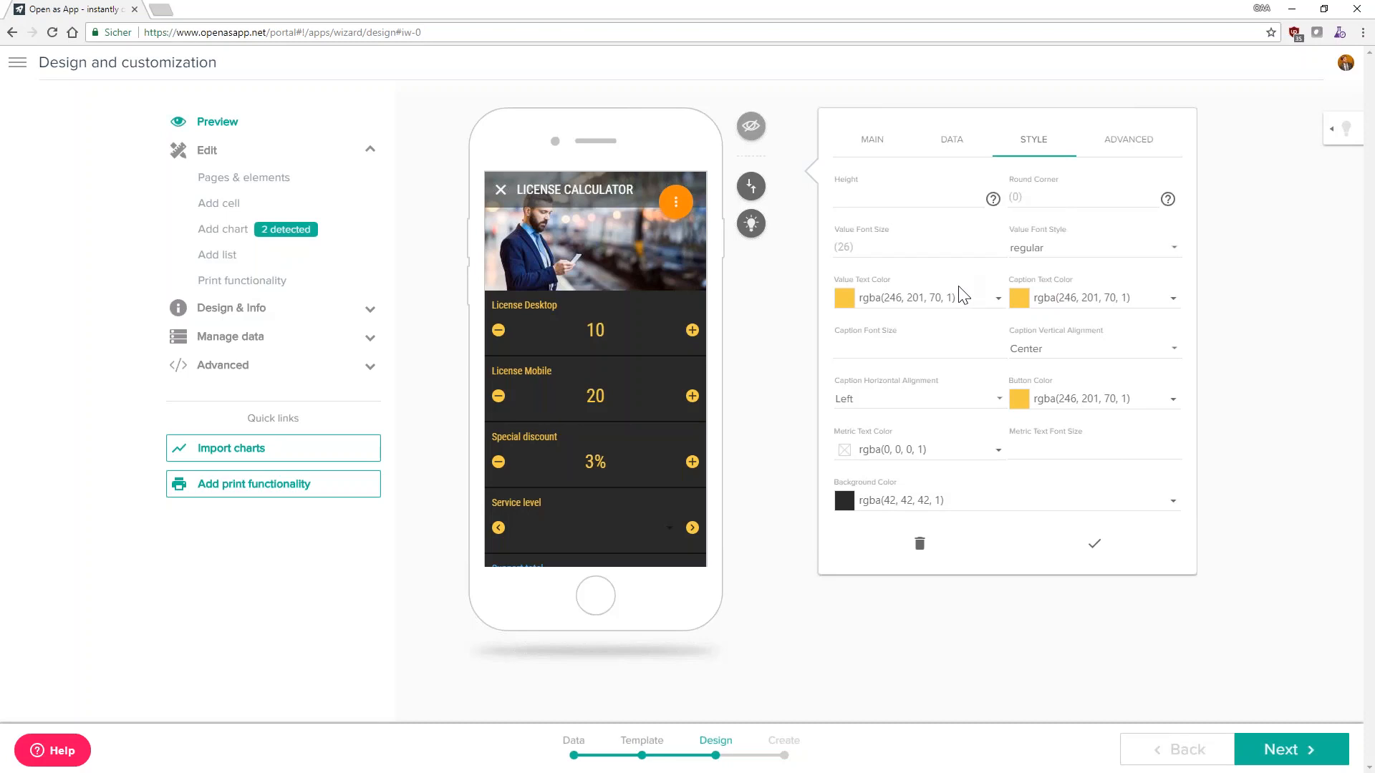
# Review the License Desktop element's advanced properties, including its visibility cell and raw definitions
pyautogui.click(1131, 145)
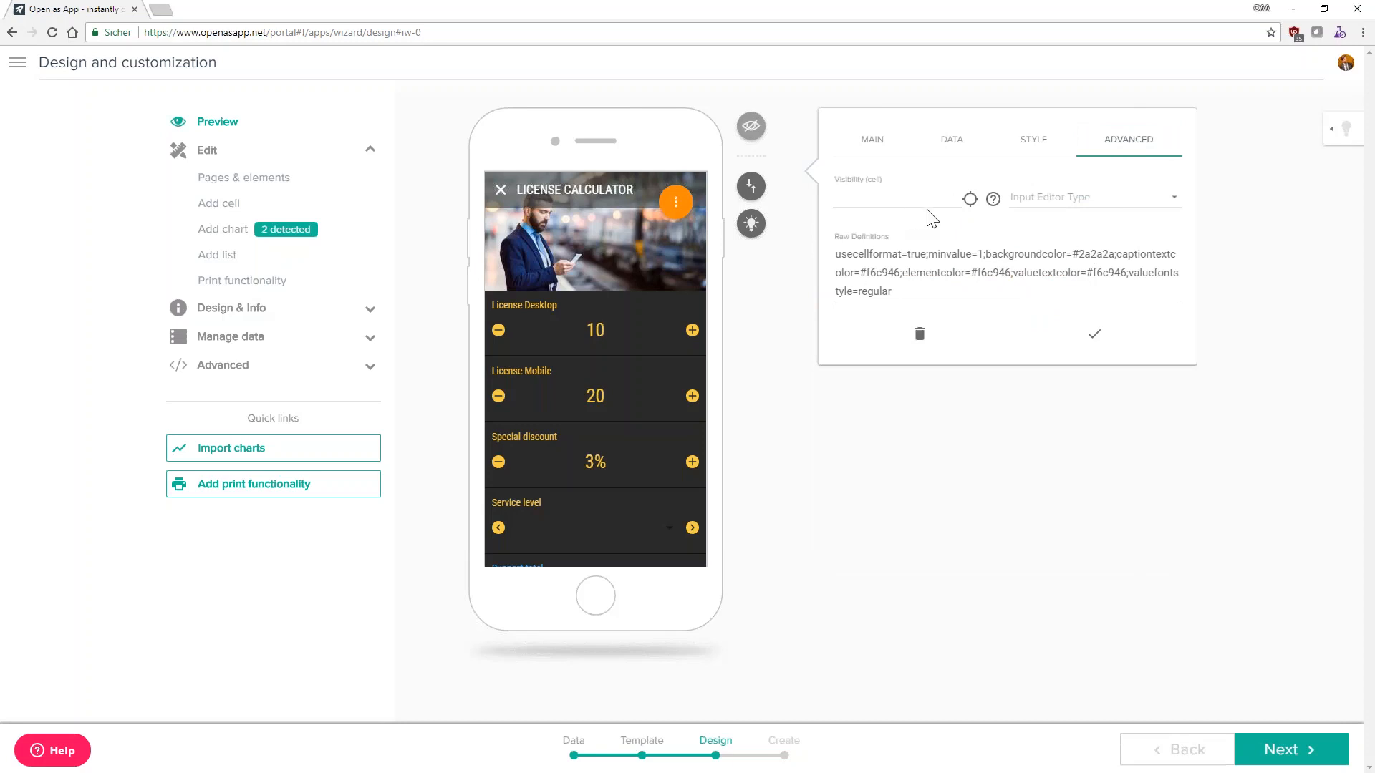
pyautogui.moveTo(577, 307)
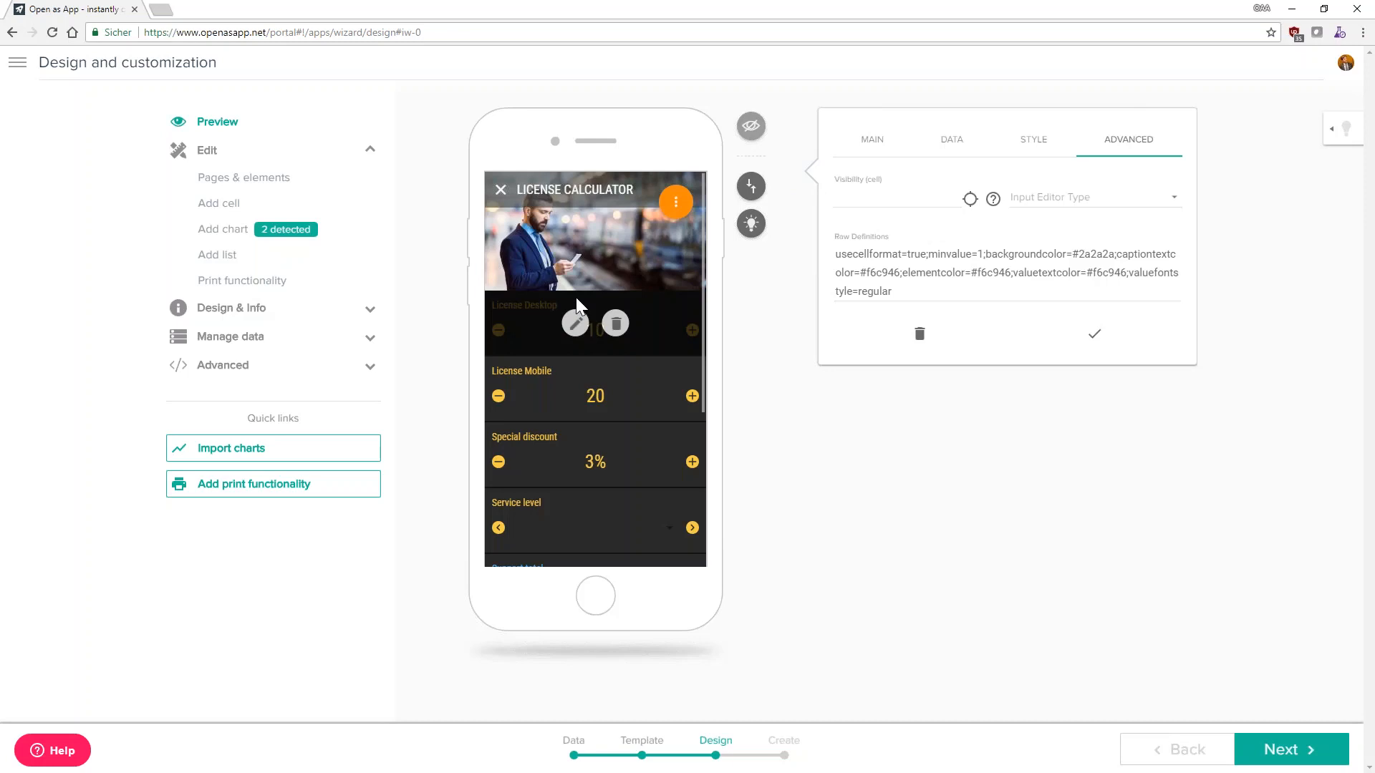
# Rearrange the Main page by grouping License Desktop with License Mobile, and Support total with License + Support
pyautogui.click(751, 189)
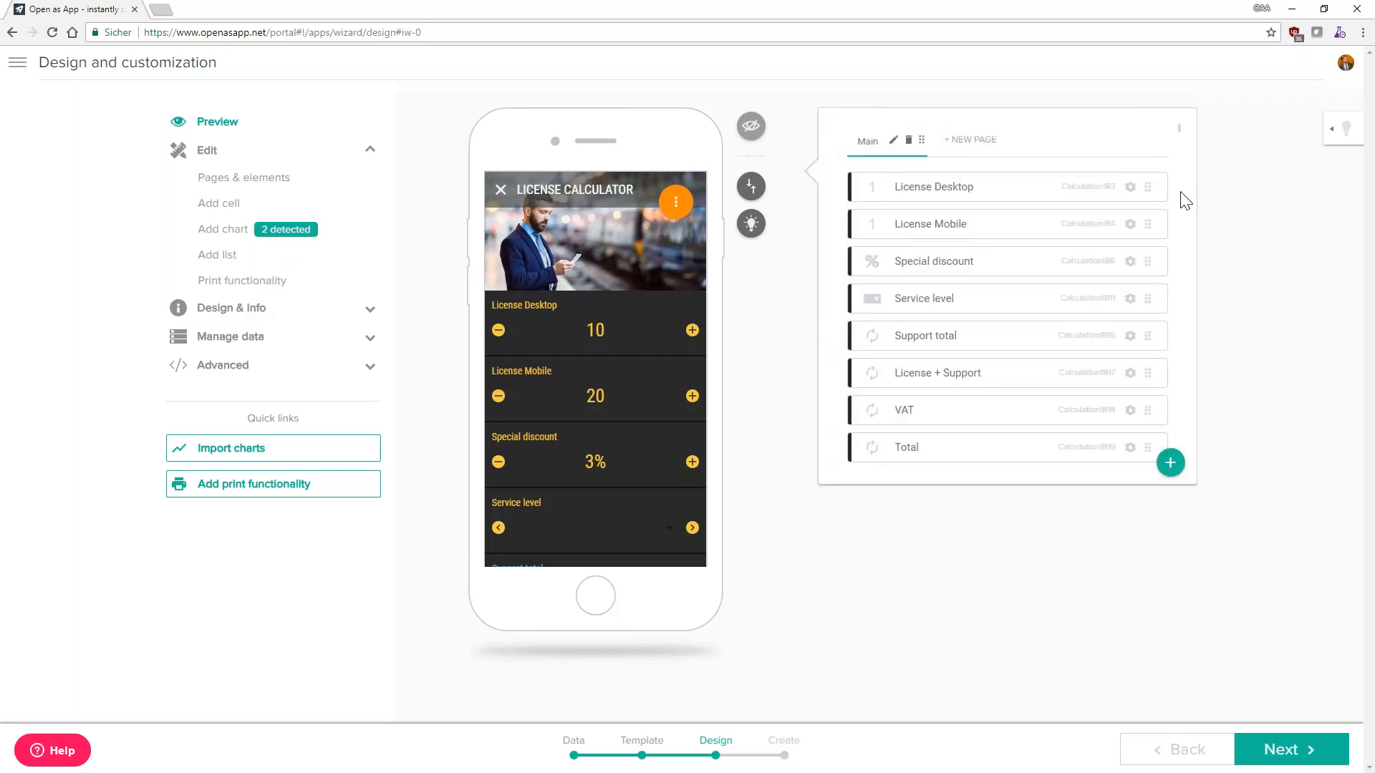
pyautogui.moveTo(1151, 224); pyautogui.dragTo(1144, 175)
pyautogui.moveTo(1141, 220); pyautogui.dragTo(1143, 189)
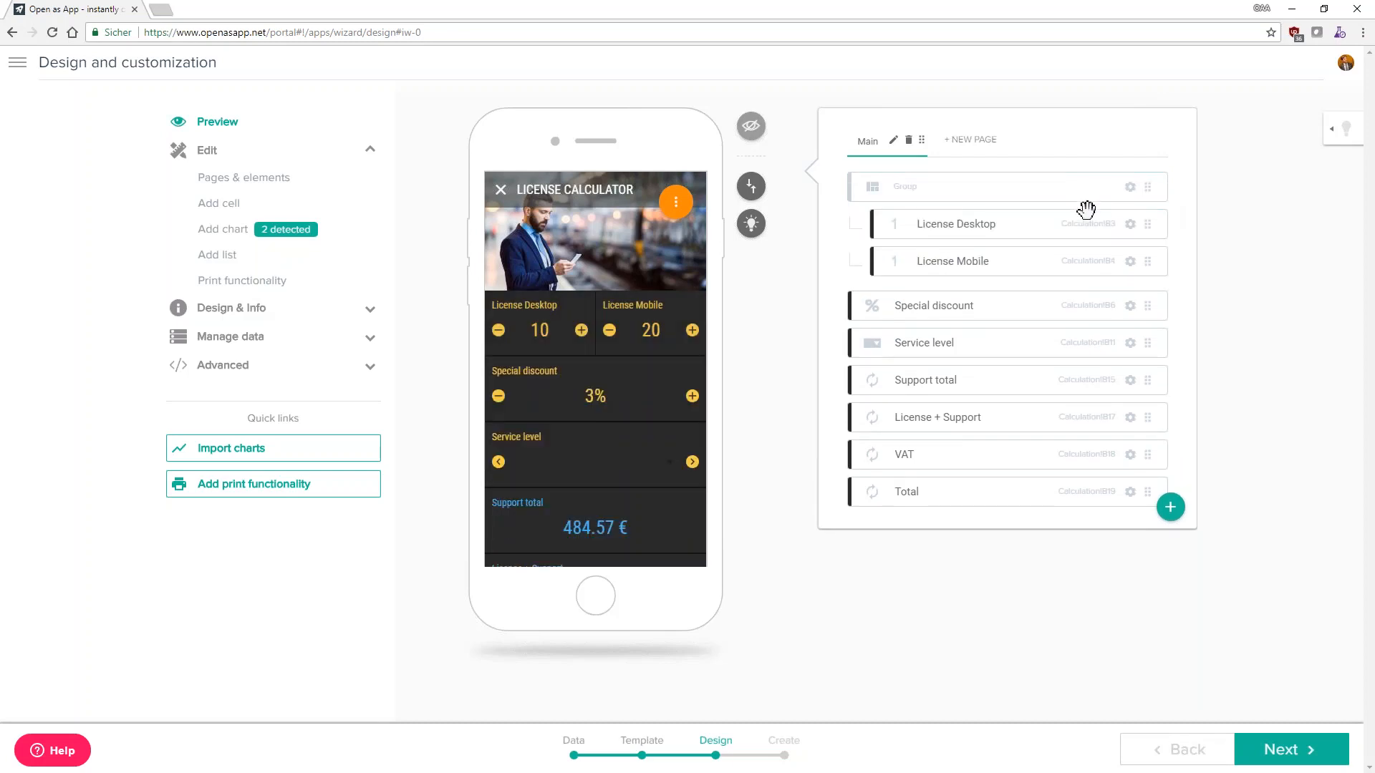
pyautogui.moveTo(619, 324)
pyautogui.moveTo(1146, 380); pyautogui.dragTo(1149, 419)
pyautogui.scroll(-2, 667, 446)
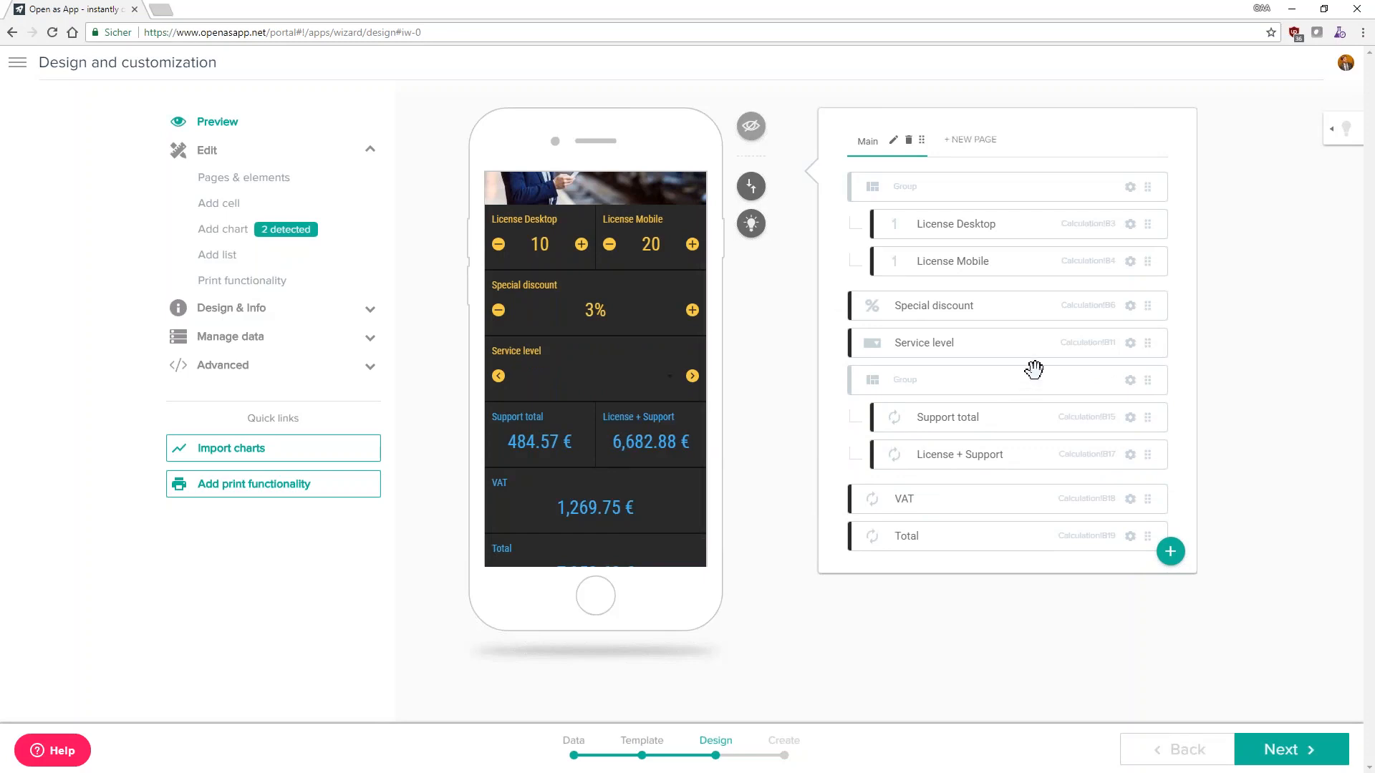
# Add a new page to the app and name it Customer
pyautogui.click(965, 144)
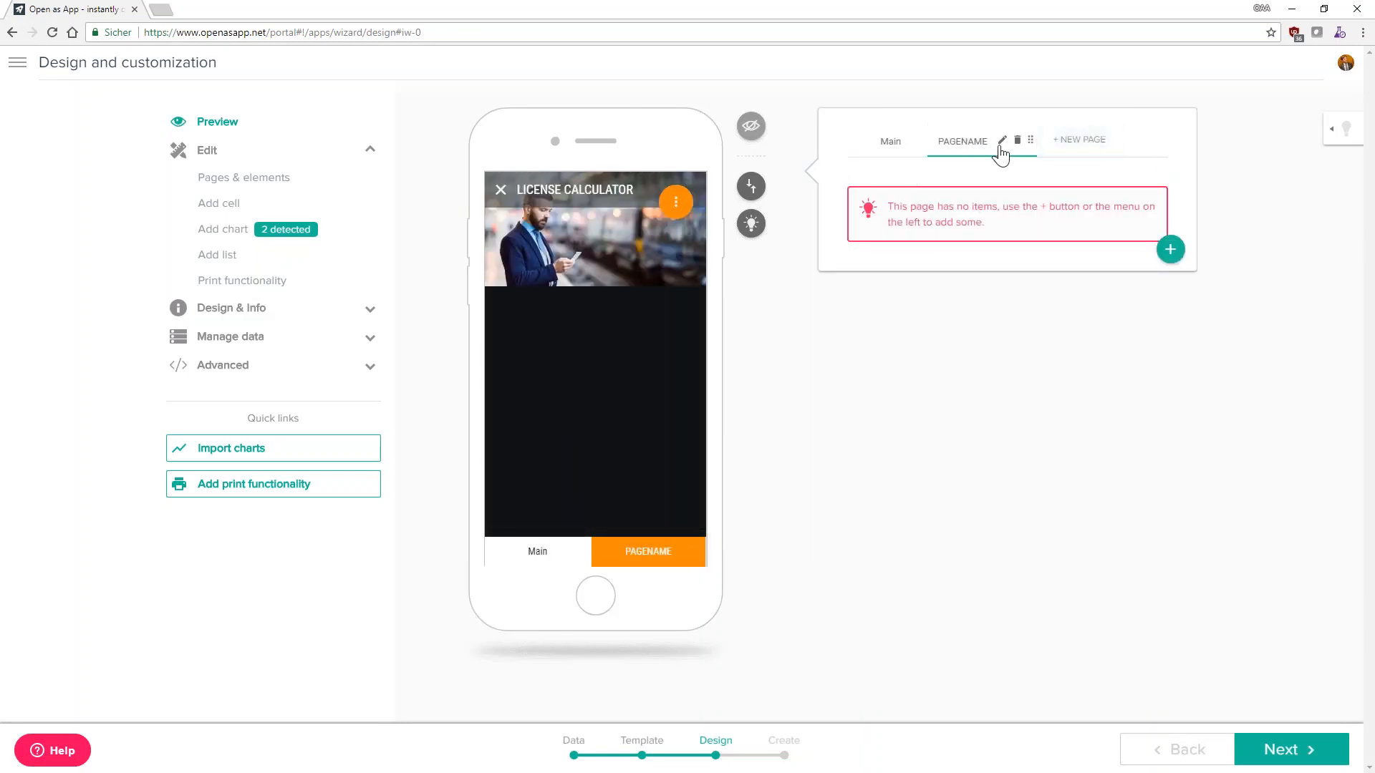
pyautogui.click(974, 144)
pyautogui.press('BackSpace')
pyautogui.press('BackSpace')
pyautogui.press('BackSpace')
pyautogui.press('BackSpace')
pyautogui.press('BackSpace')
pyautogui.press('BackSpace')
pyautogui.press('BackSpace')
pyautogui.press('BackSpace')
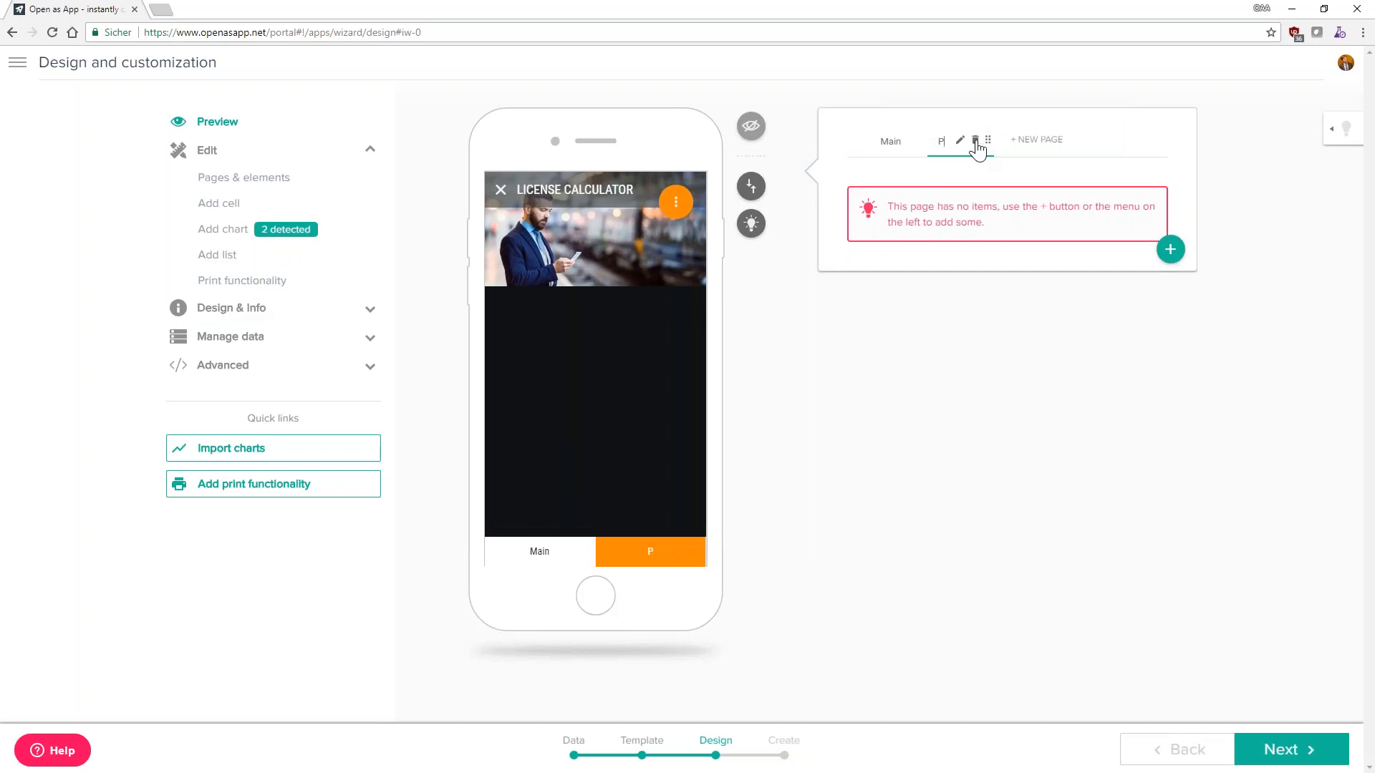
pyautogui.write('Custoimer')
pyautogui.press('BackSpace')
pyautogui.press('BackSpace')
pyautogui.press('BackSpace')
pyautogui.press('BackSpace')
pyautogui.write('mer')
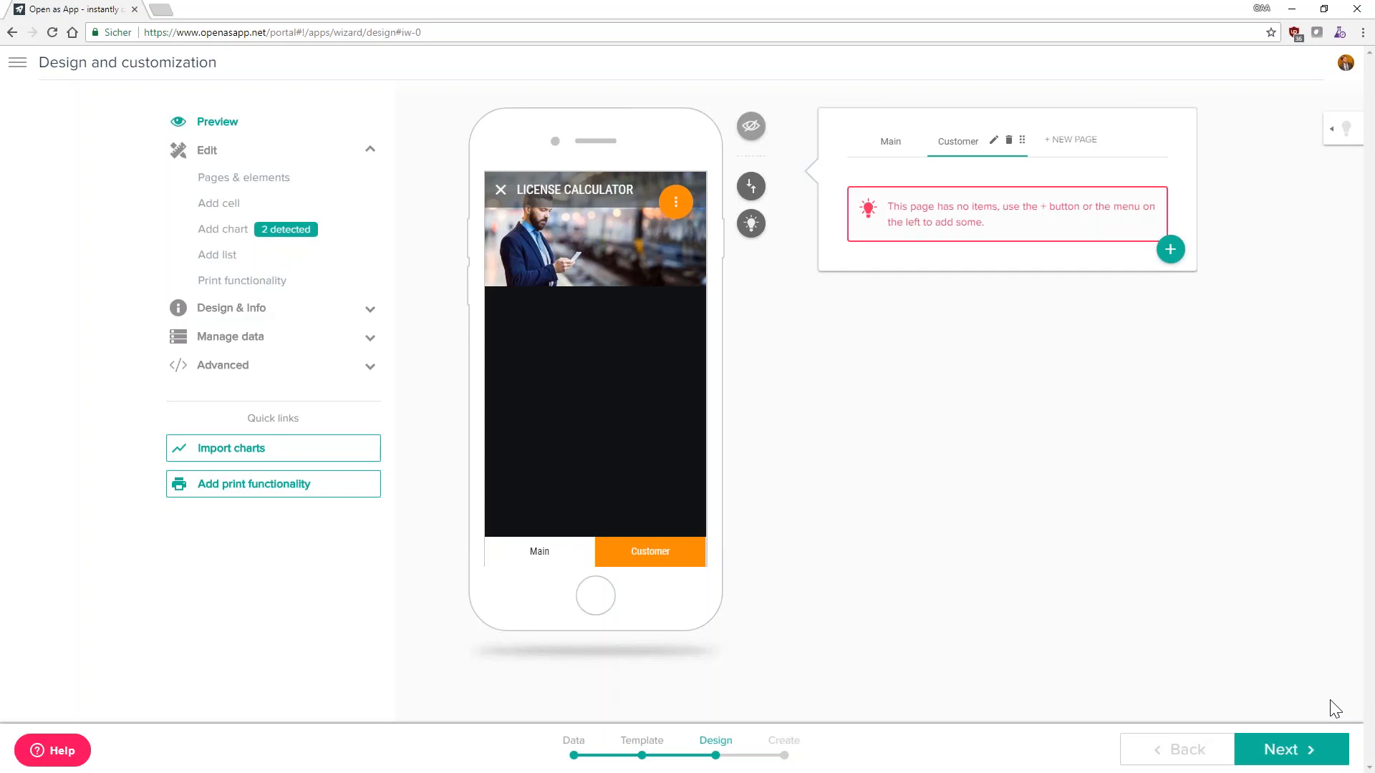
# Add the Company name, Company address, Contact, Date and Offer no. cells to the Customer page
pyautogui.click(239, 210)
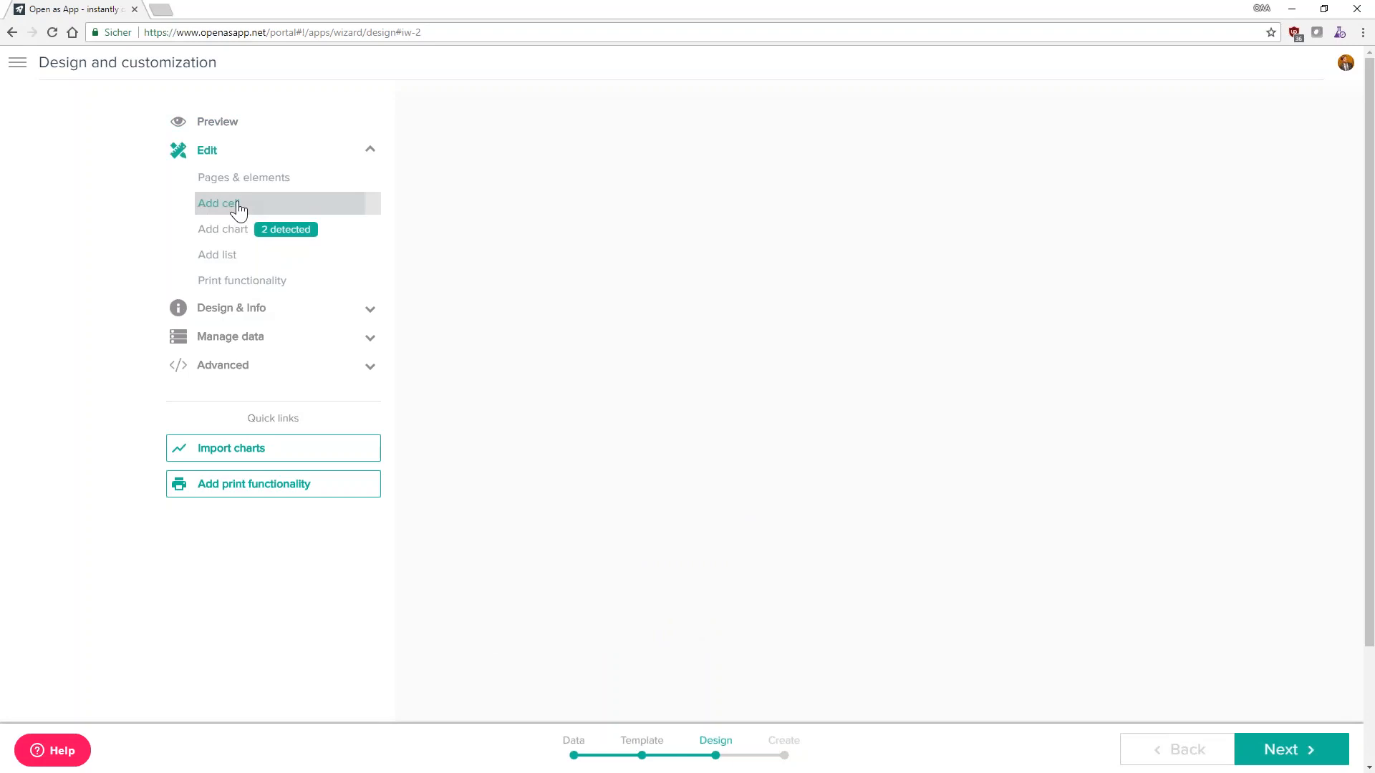
pyautogui.moveTo(598, 442); pyautogui.dragTo(591, 481)
pyautogui.click(788, 566)
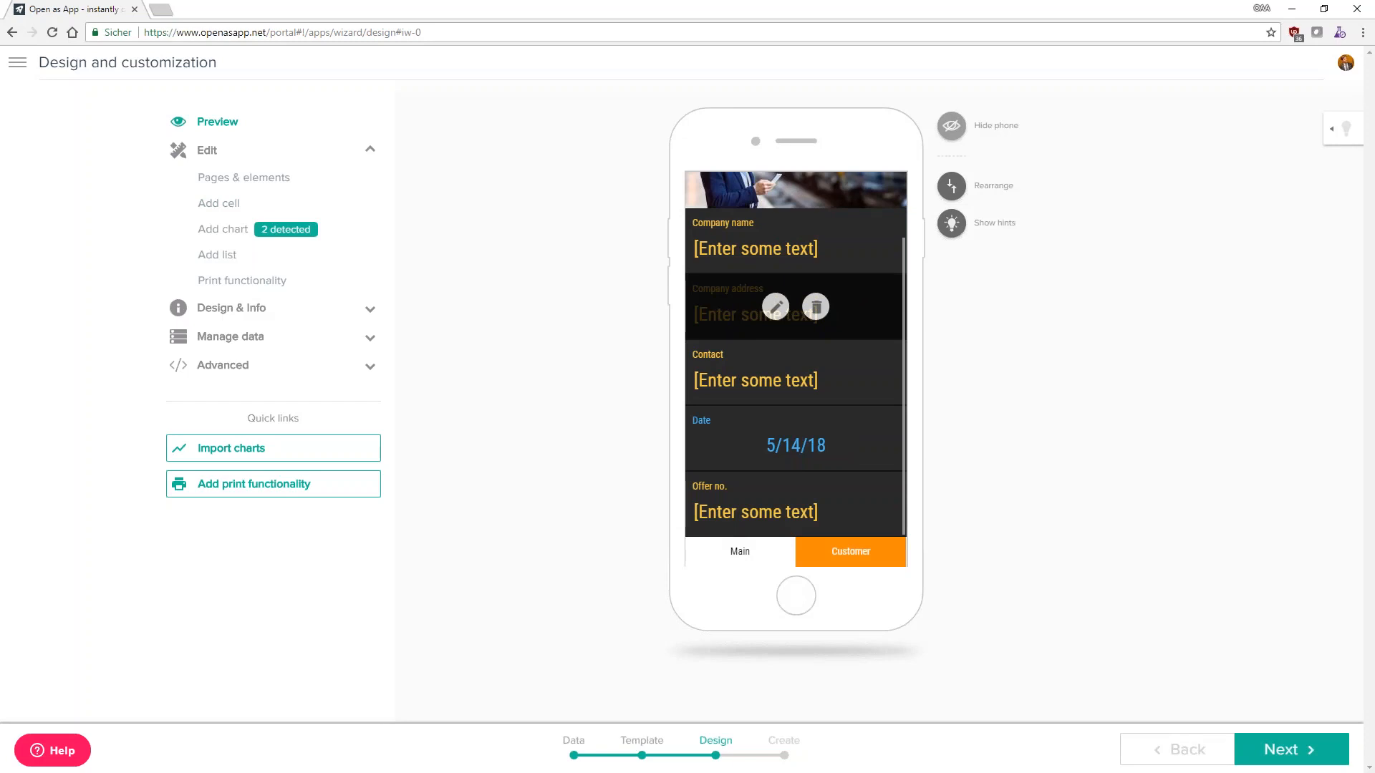
# Import the License costs Desktop (3 years) and Yearly cost distribution charts onto a new page named Charts
pyautogui.click(244, 241)
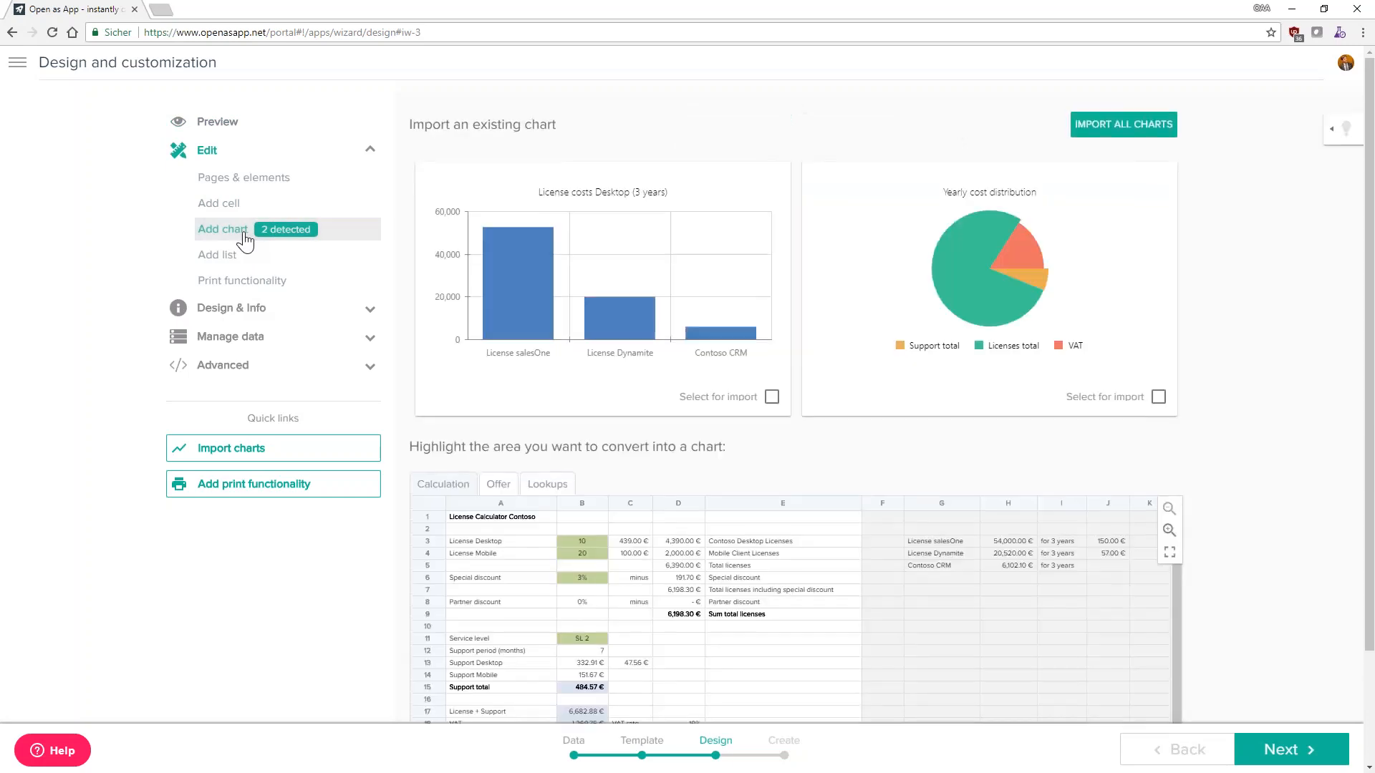
pyautogui.click(771, 397)
pyautogui.click(1158, 397)
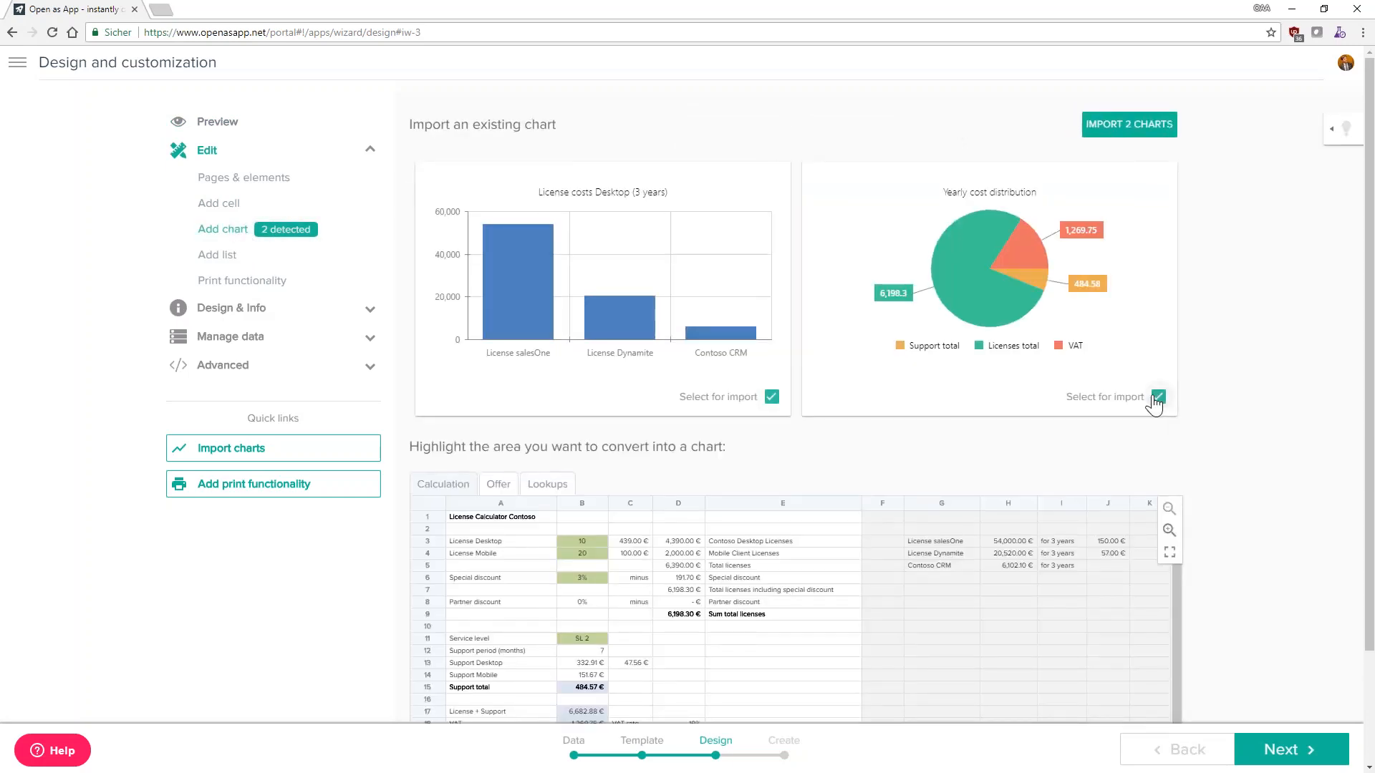
pyautogui.click(1136, 128)
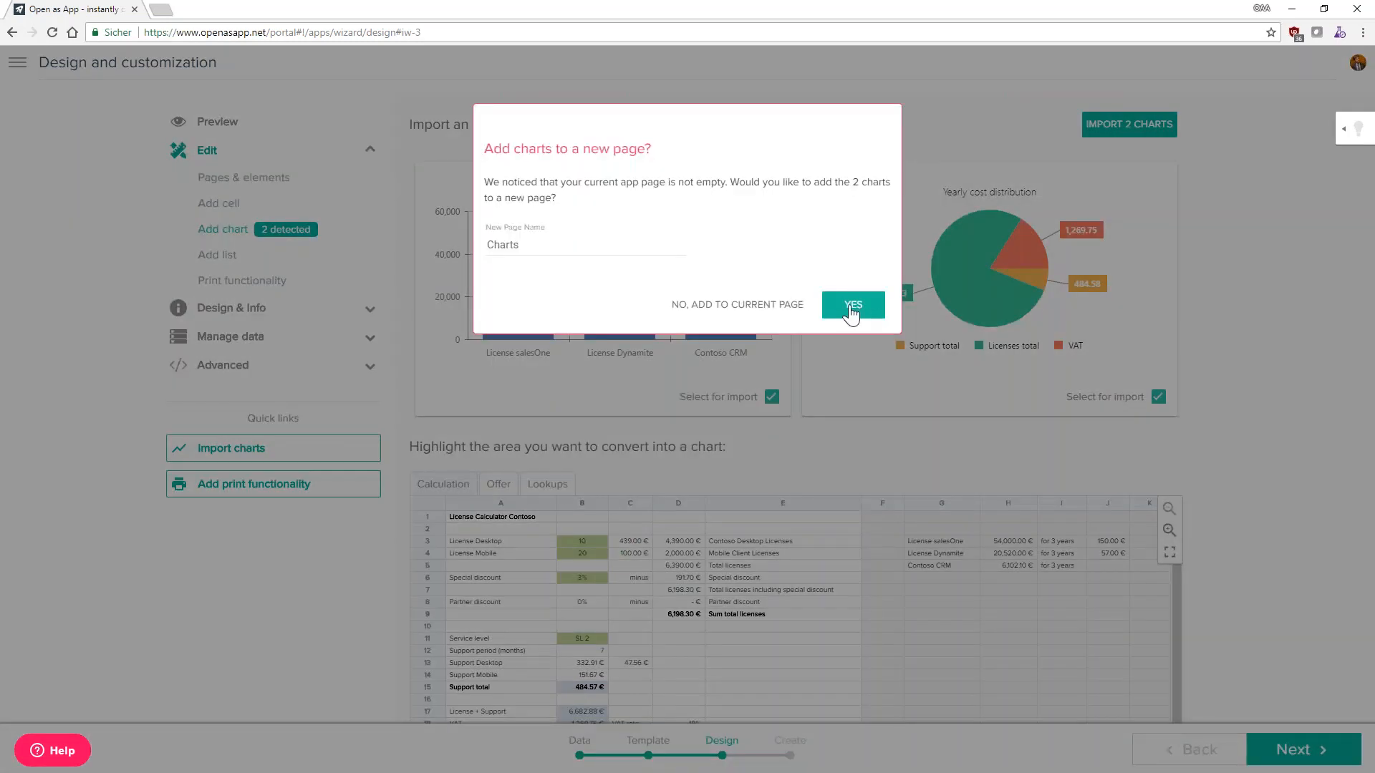
pyautogui.click(831, 301)
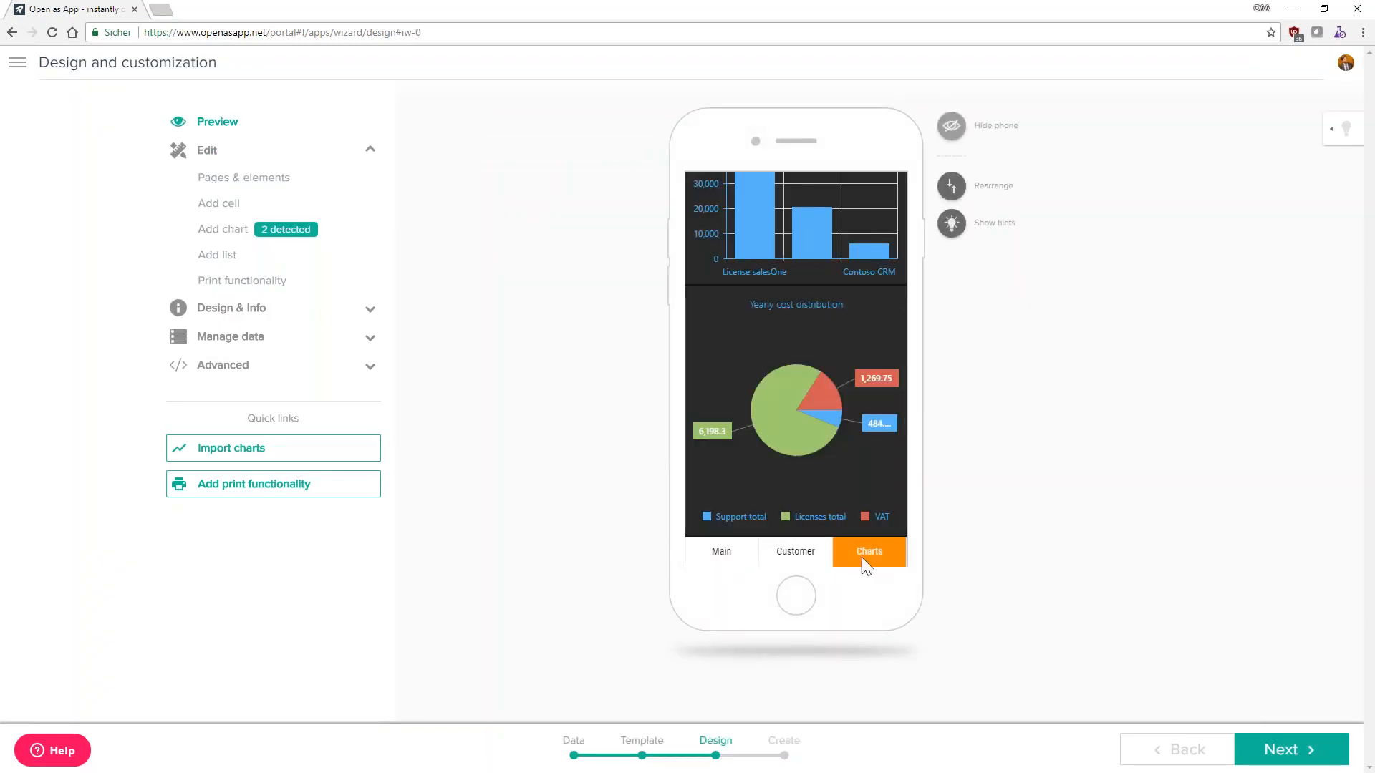
# Set up the print functionality with Offer as the print sheet
pyautogui.moveTo(822, 326)
pyautogui.click(267, 288)
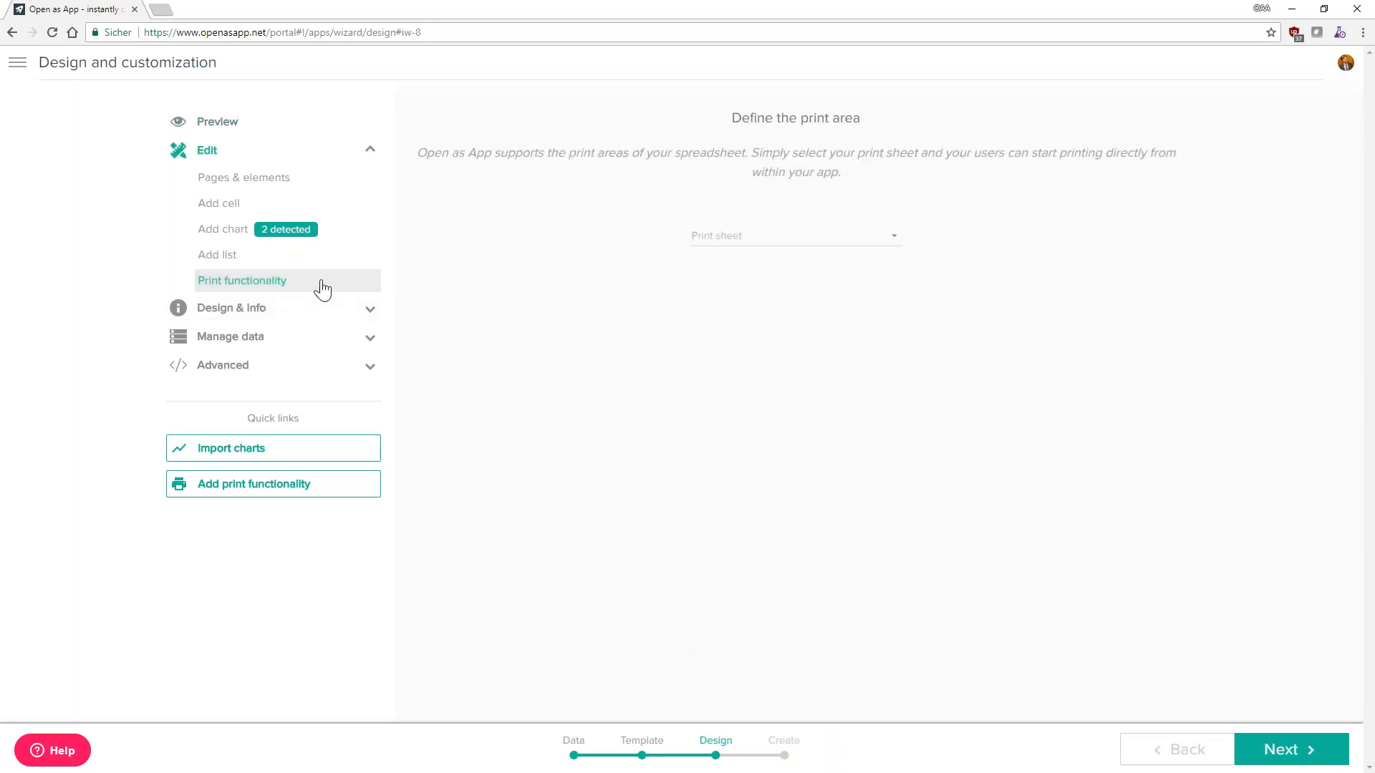
pyautogui.click(764, 248)
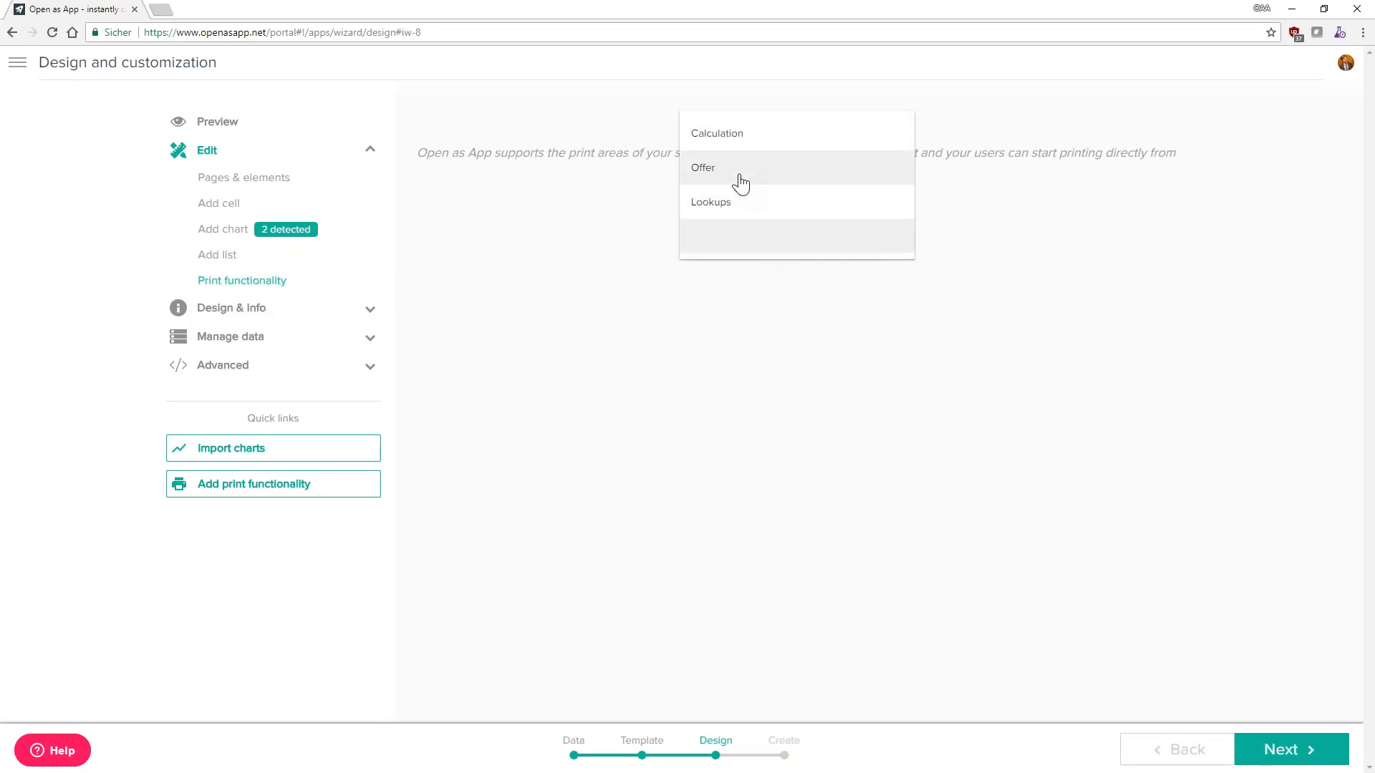
pyautogui.click(740, 183)
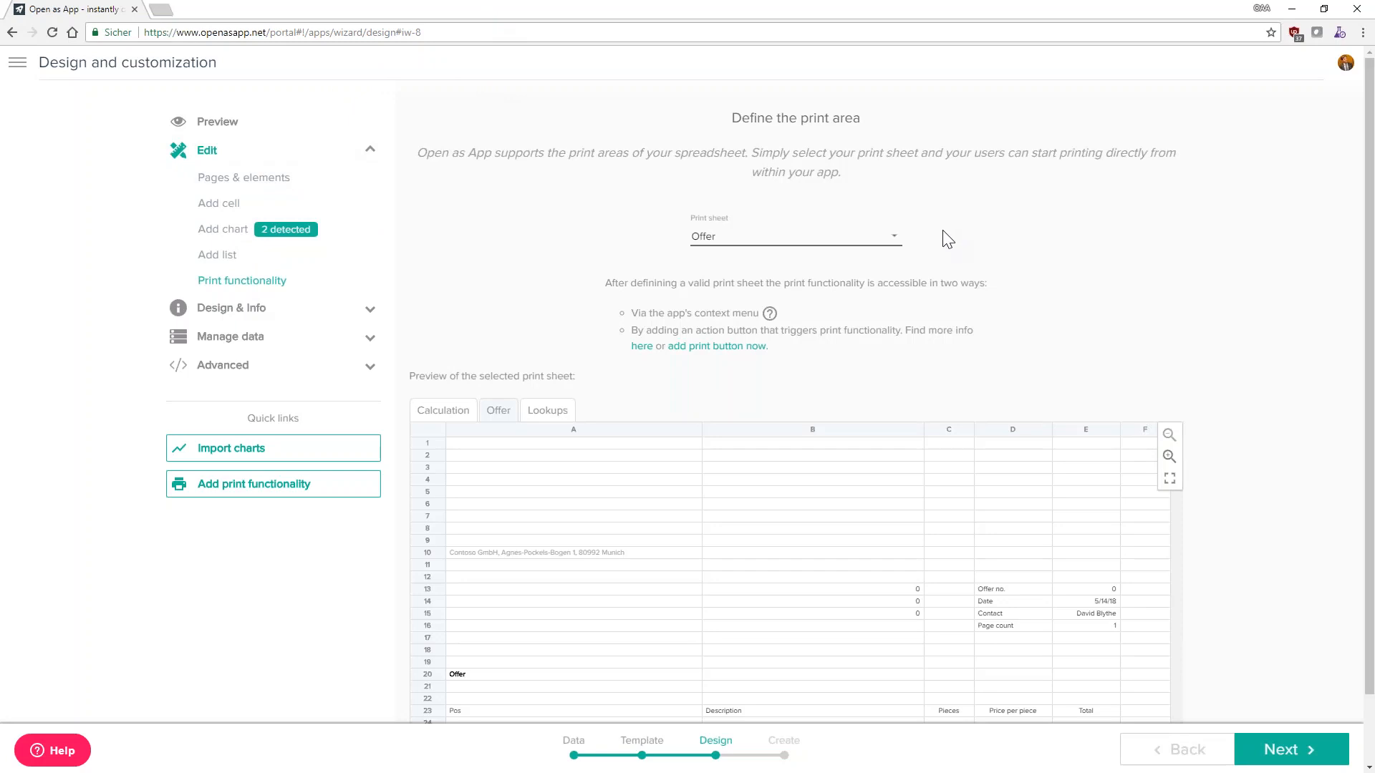
# Finish the design, dock the browser beside the iPad mirror, and create the LICENSE CALCULATOR app without a description
pyautogui.click(1296, 752)
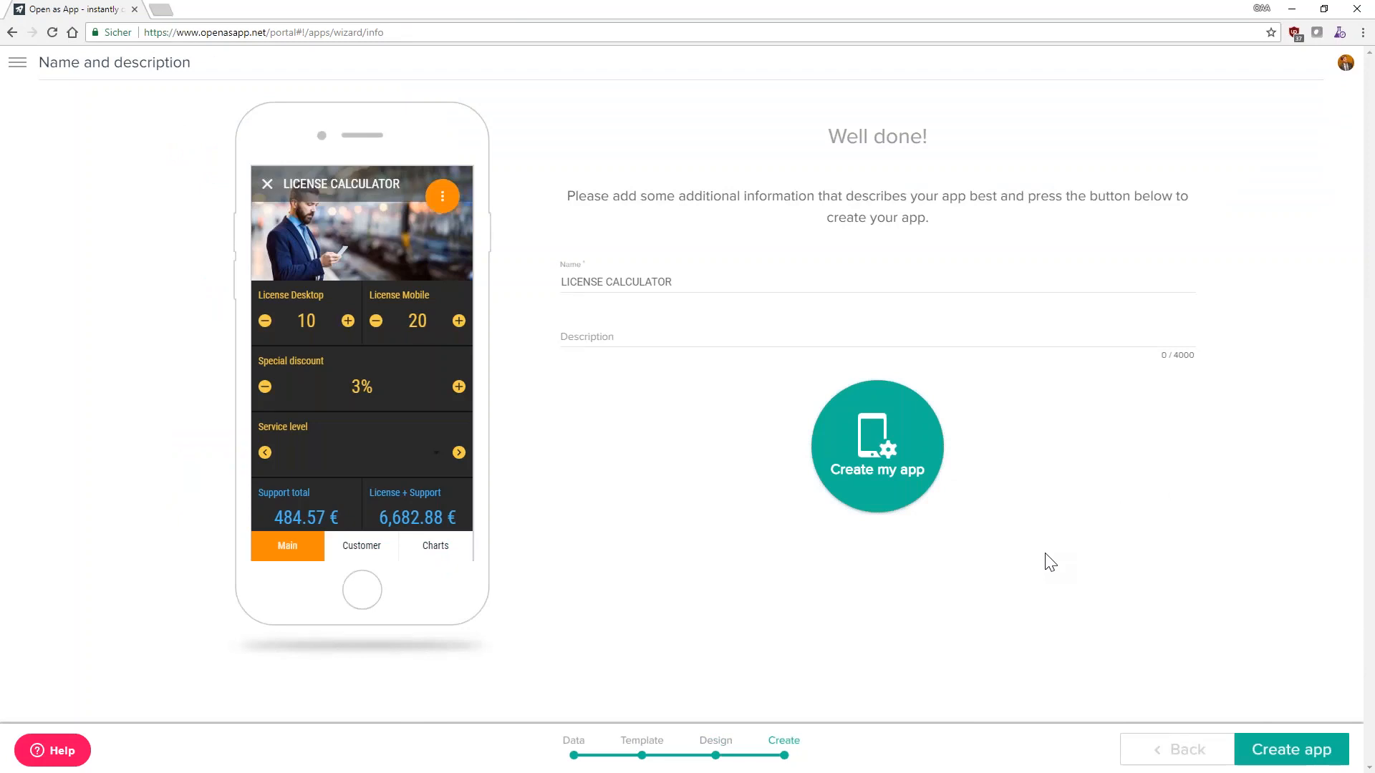
pyautogui.click(633, 339)
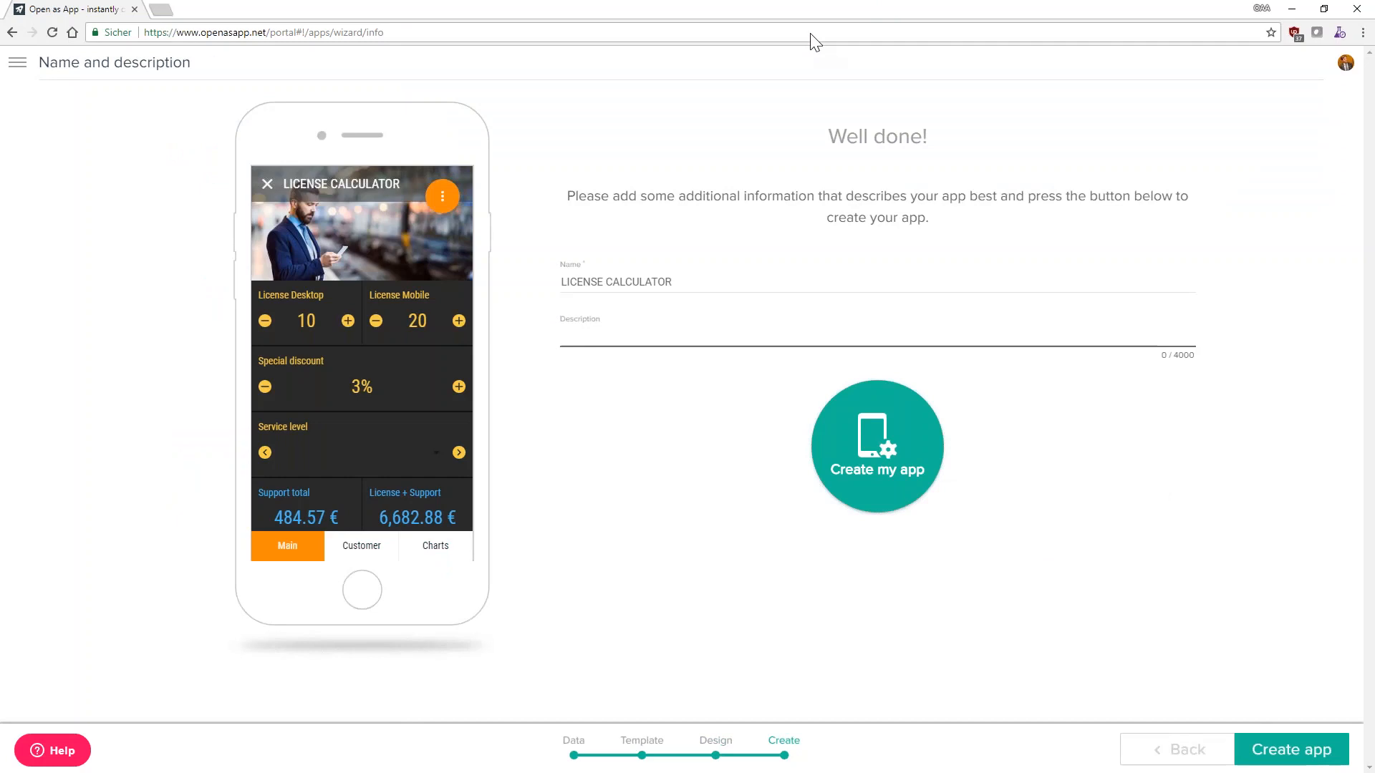
pyautogui.moveTo(815, 10); pyautogui.dragTo(0, 129)
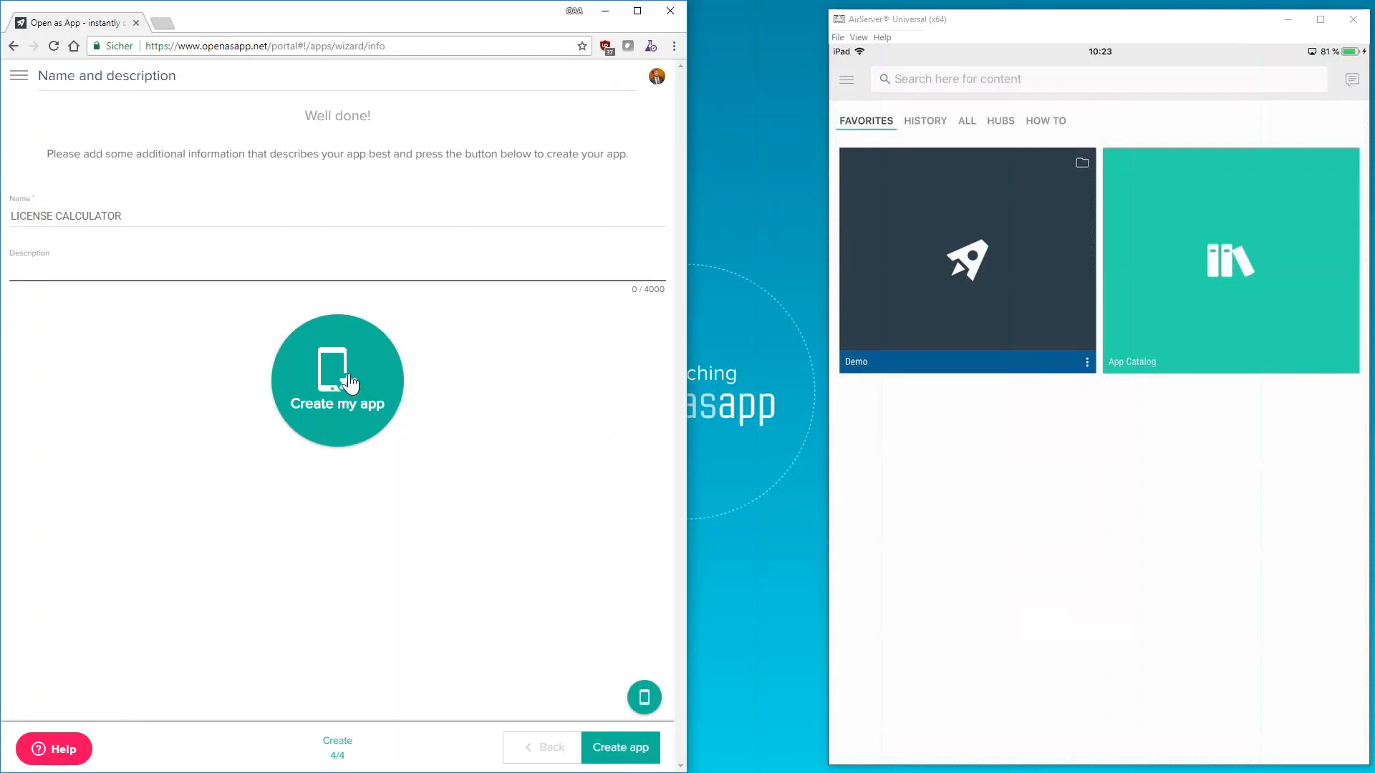
pyautogui.click(350, 383)
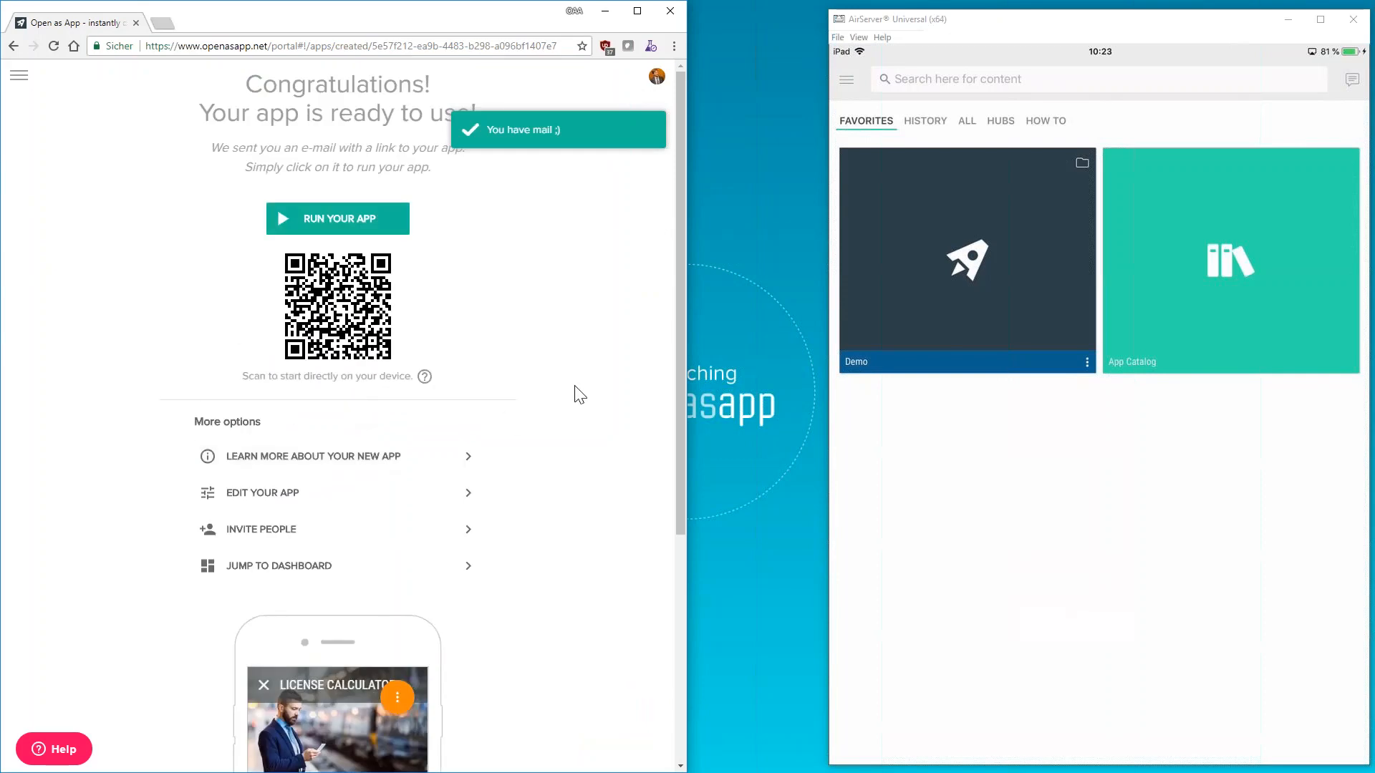
# Open the app's invitation page, browse the recipient list, and invite the Controlling group and one individual user
pyautogui.moveTo(714, 258); pyautogui.dragTo(819, 254)
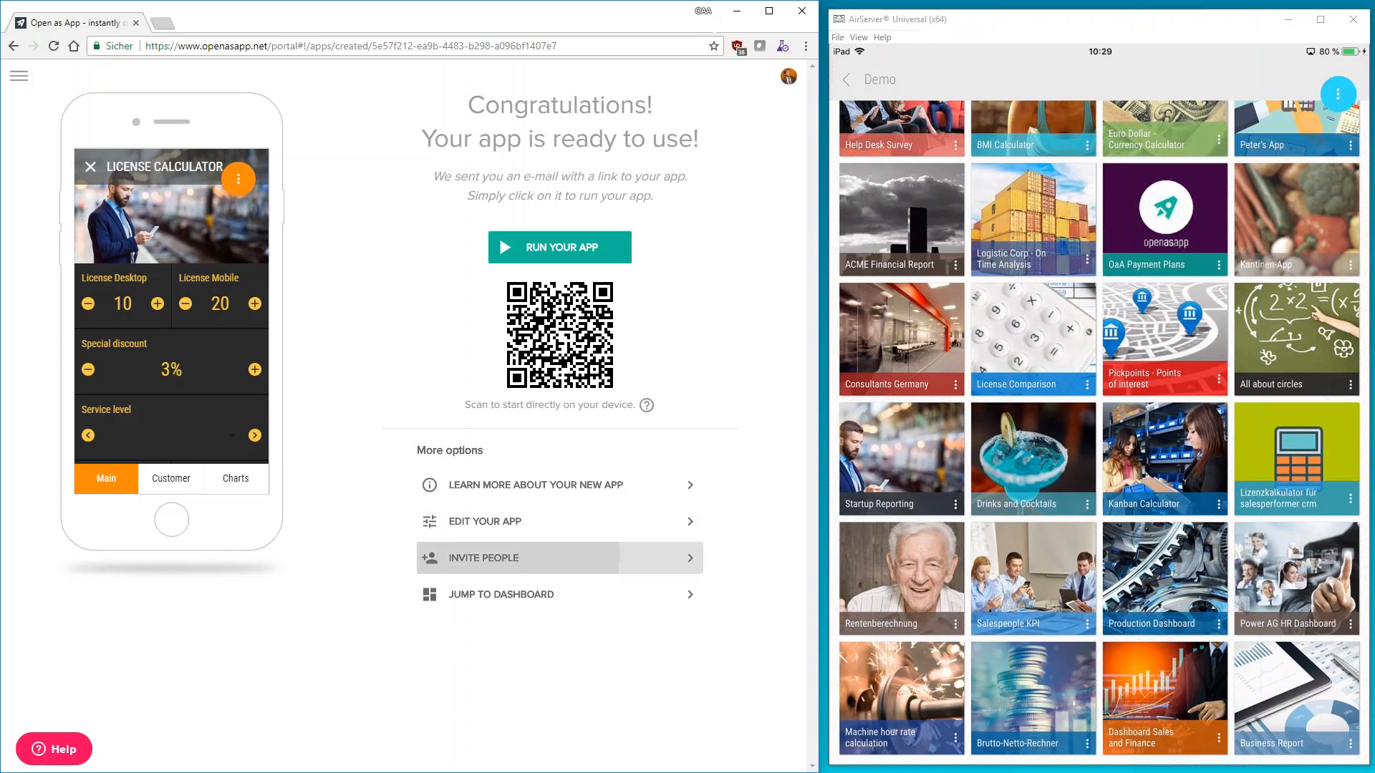
pyautogui.click(496, 562)
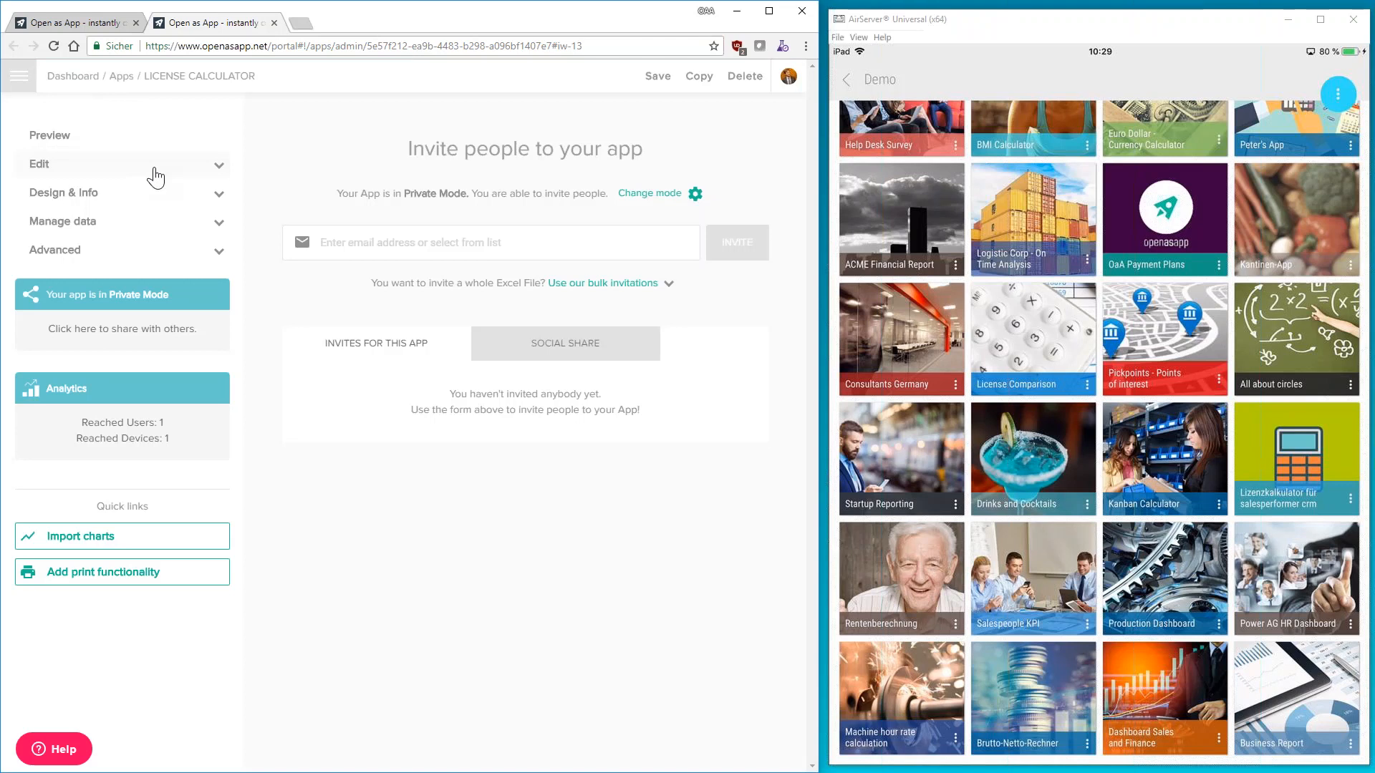
pyautogui.click(151, 179)
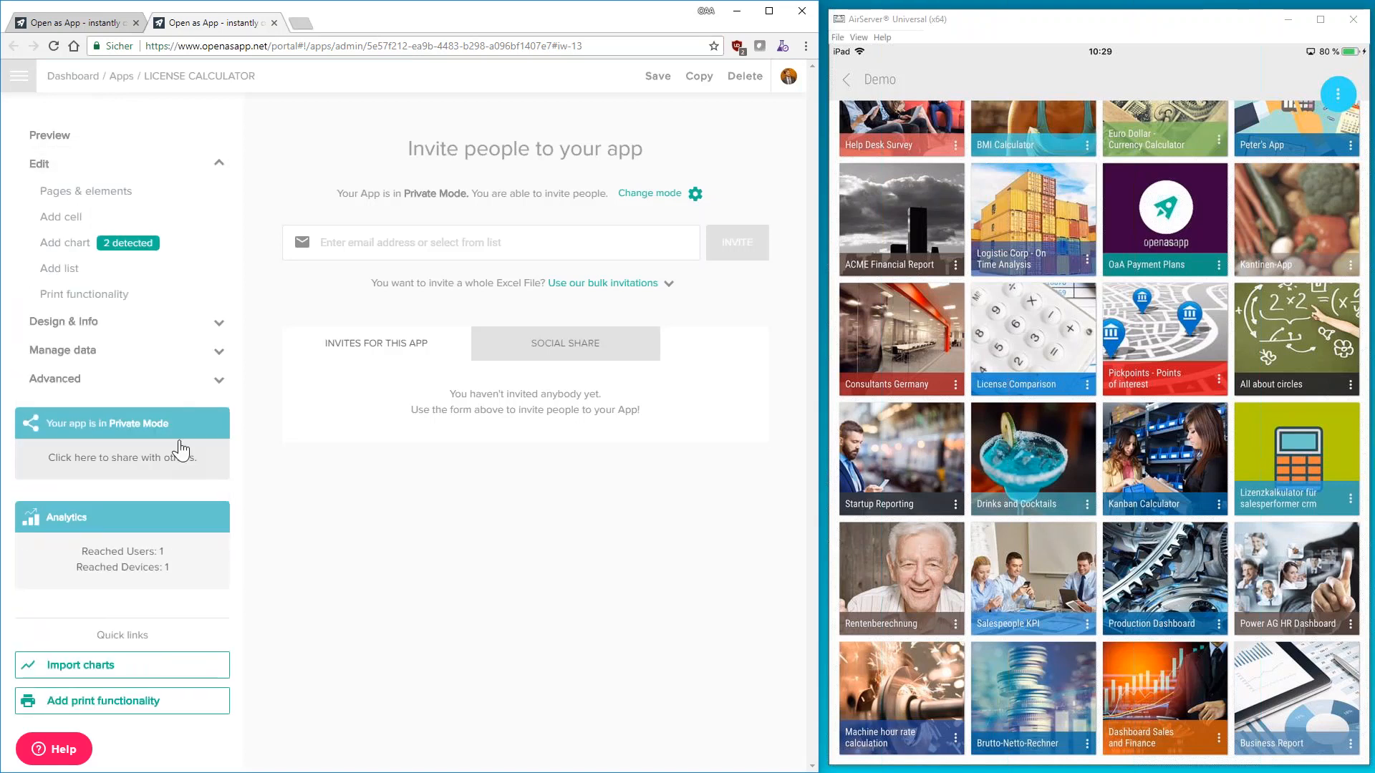
pyautogui.click(431, 245)
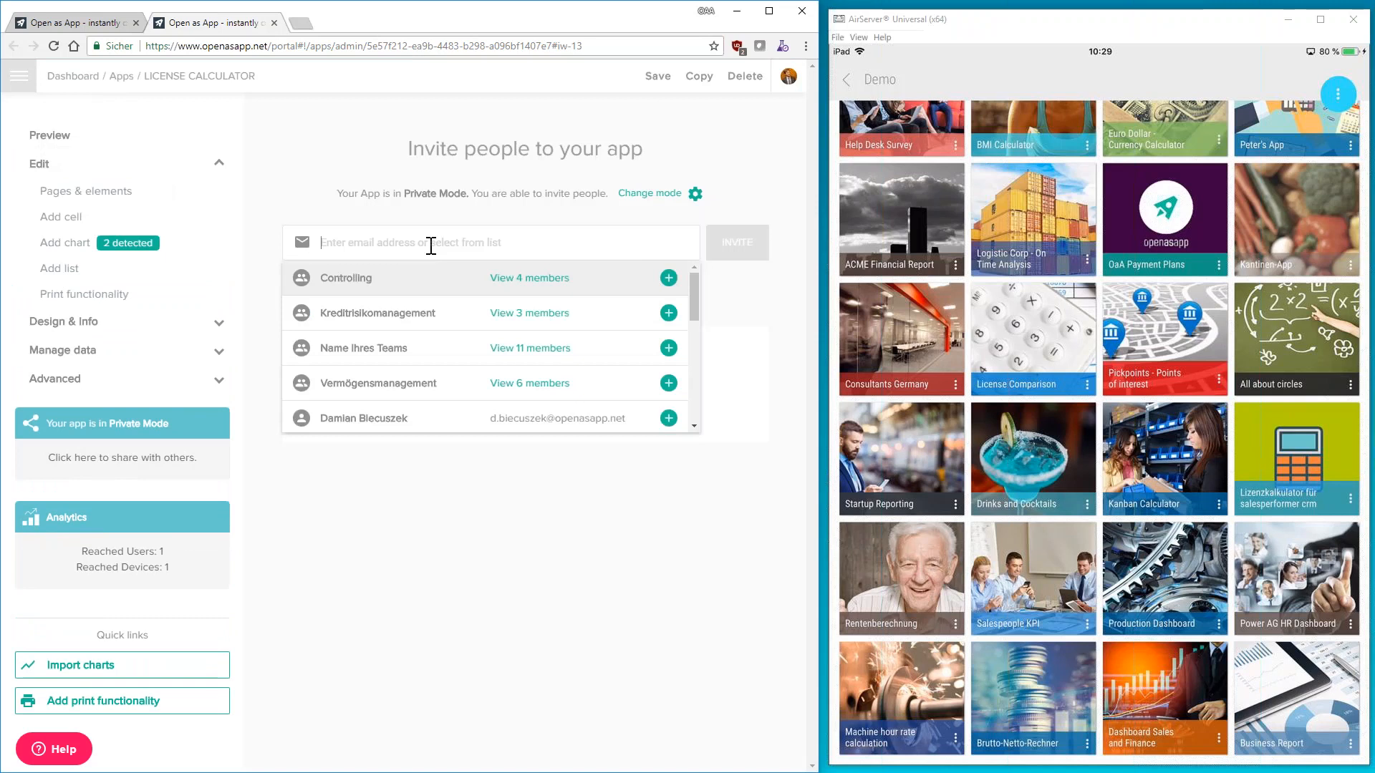
pyautogui.moveTo(699, 300); pyautogui.dragTo(695, 365)
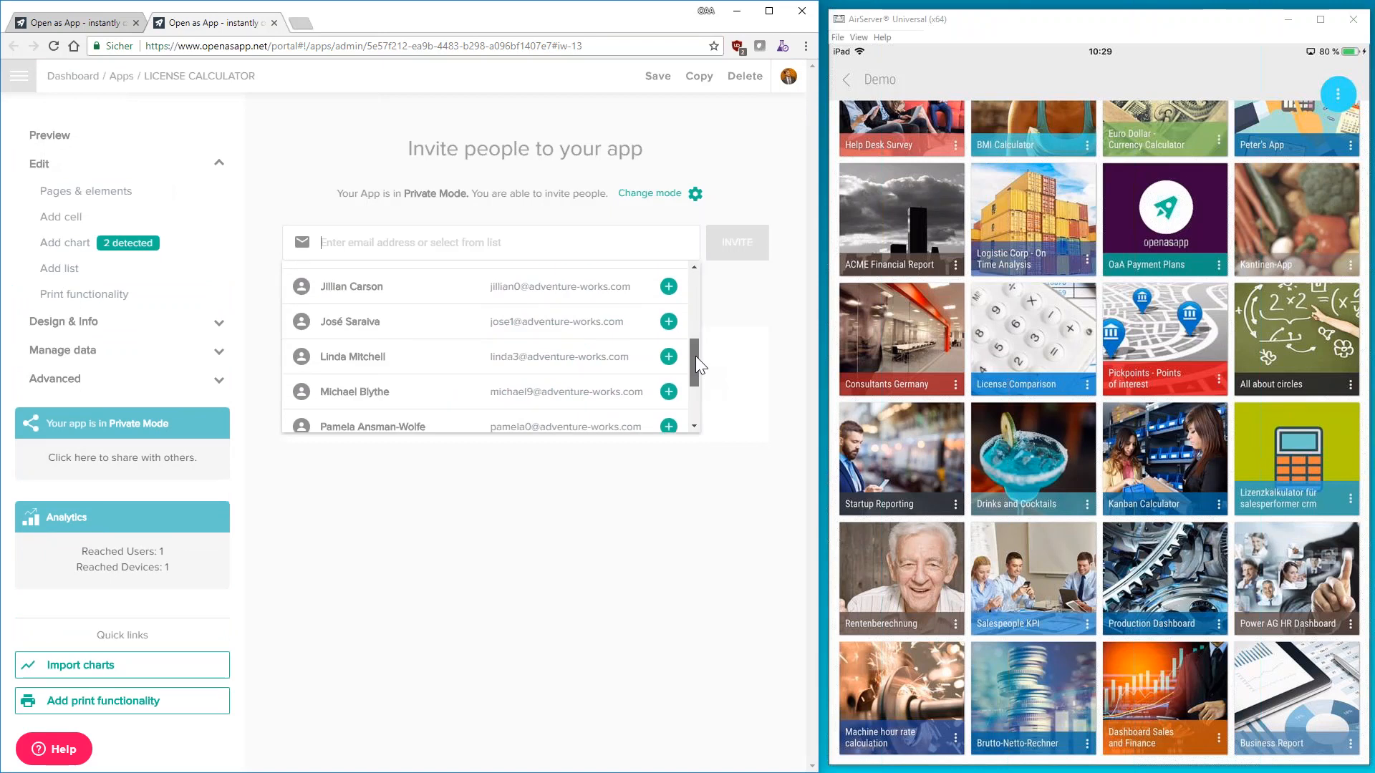
pyautogui.moveTo(695, 365); pyautogui.dragTo(695, 291)
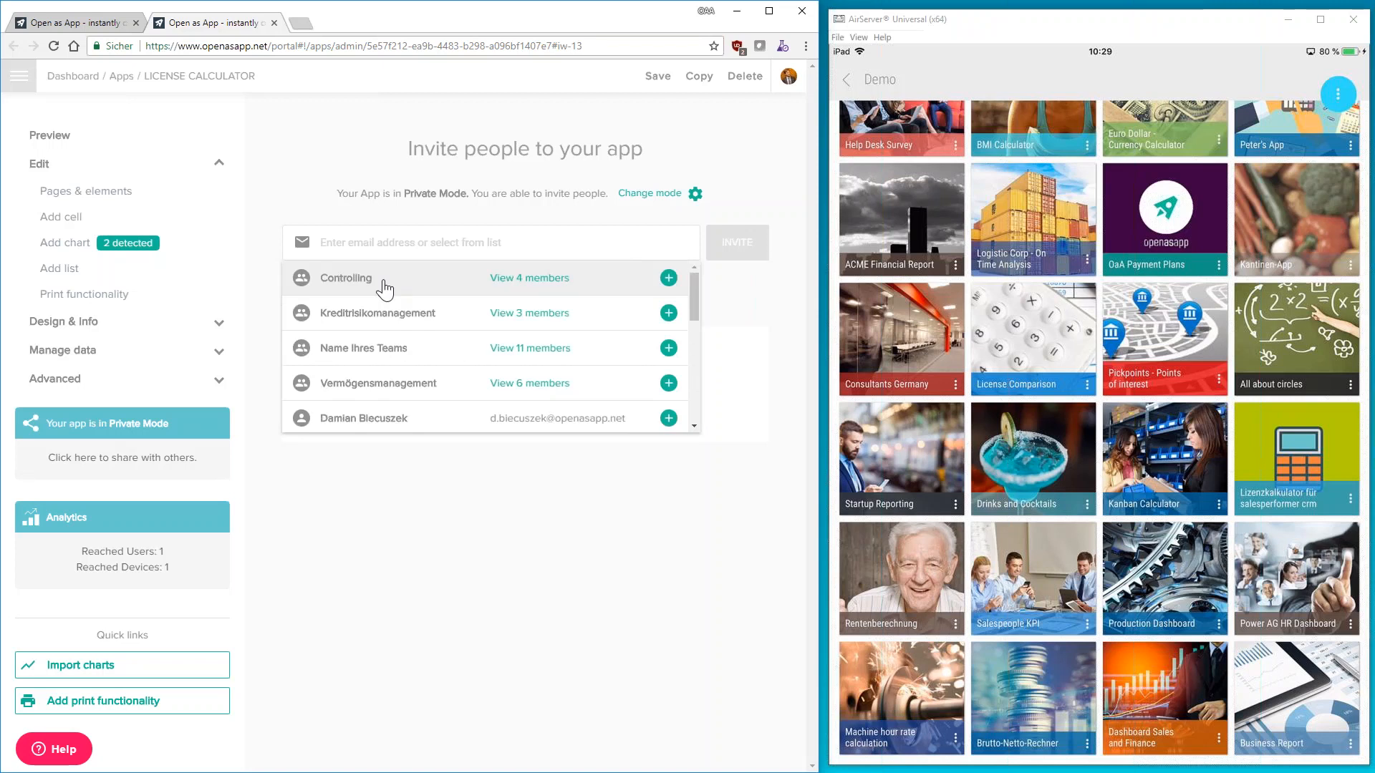
pyautogui.click(385, 286)
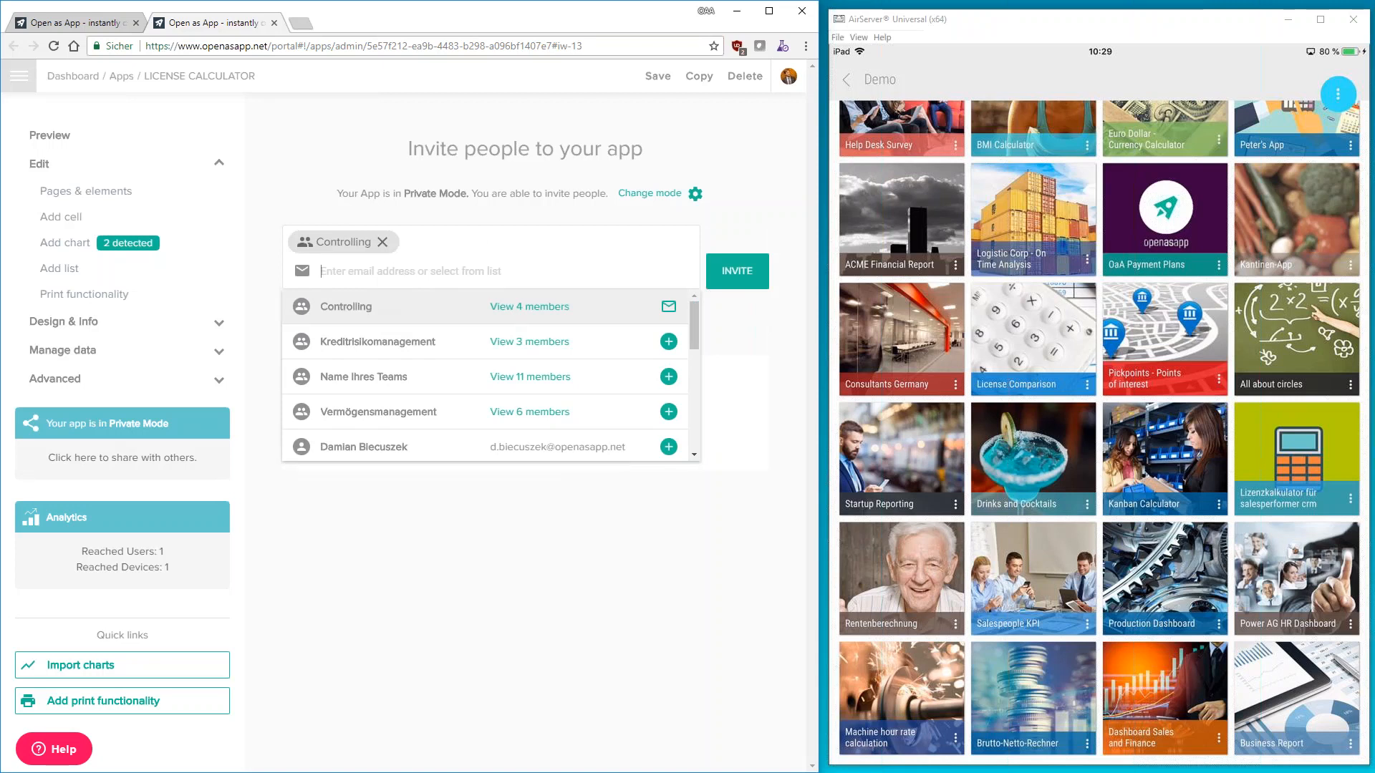
pyautogui.scroll(-2, 380, 333)
pyautogui.click(378, 326)
pyautogui.click(743, 304)
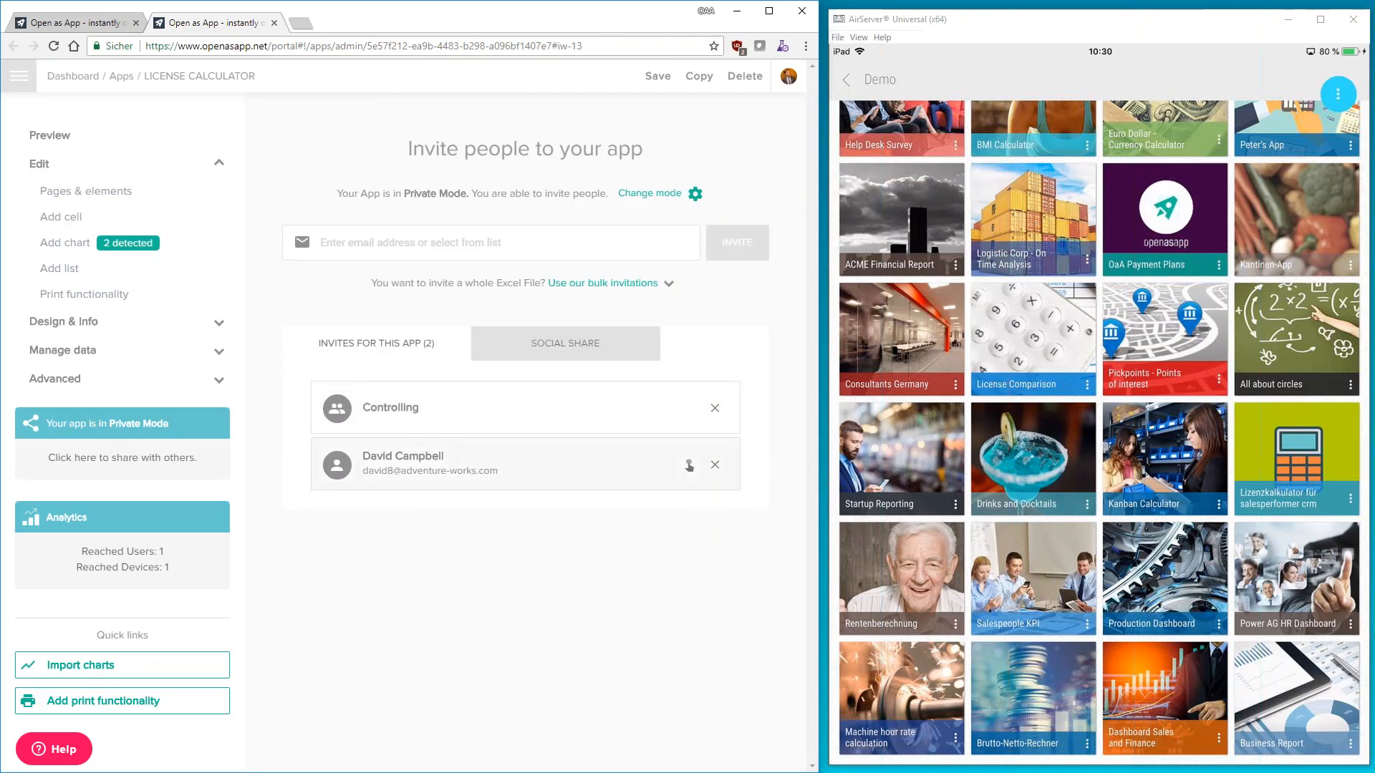
# Toggle the individual user's permission option and remove that user's invitation, keeping the Controlling group
pyautogui.click(690, 466)
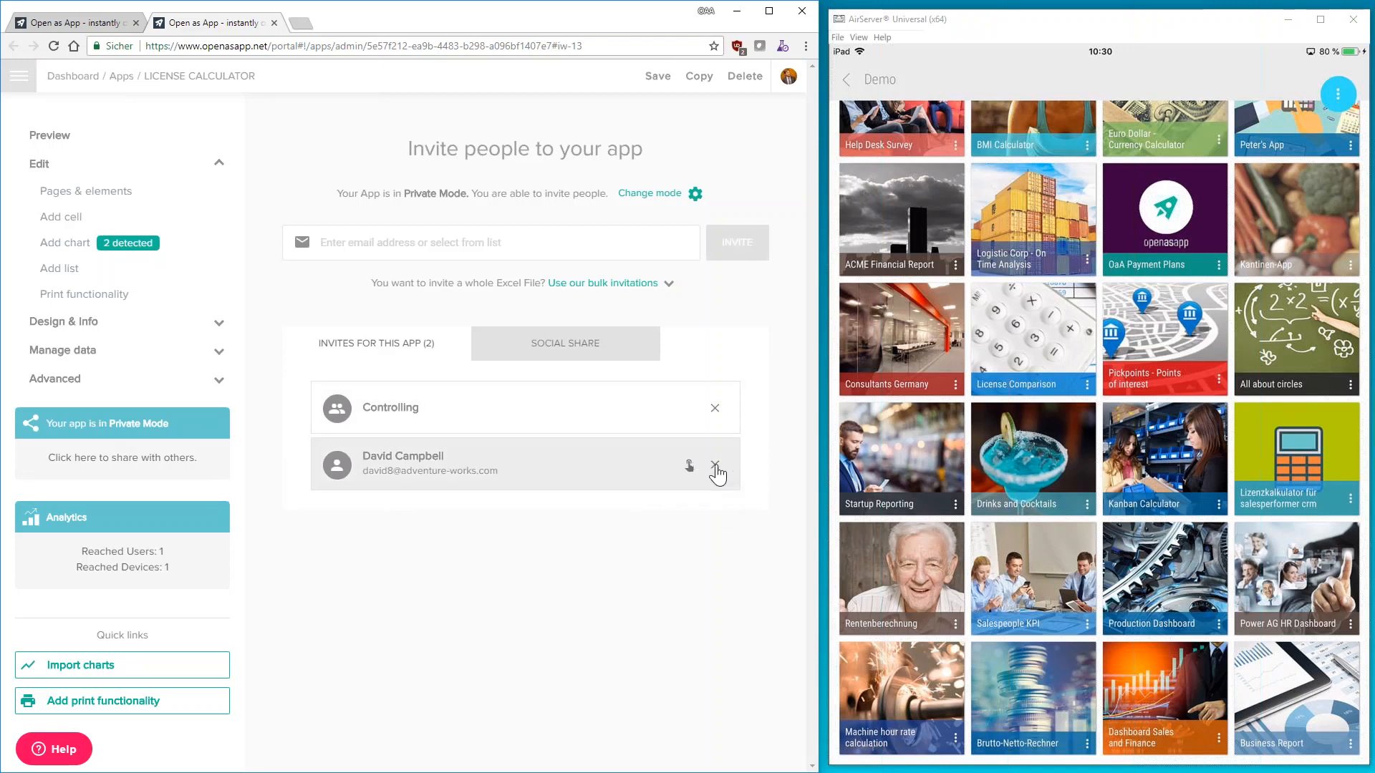
pyautogui.click(715, 466)
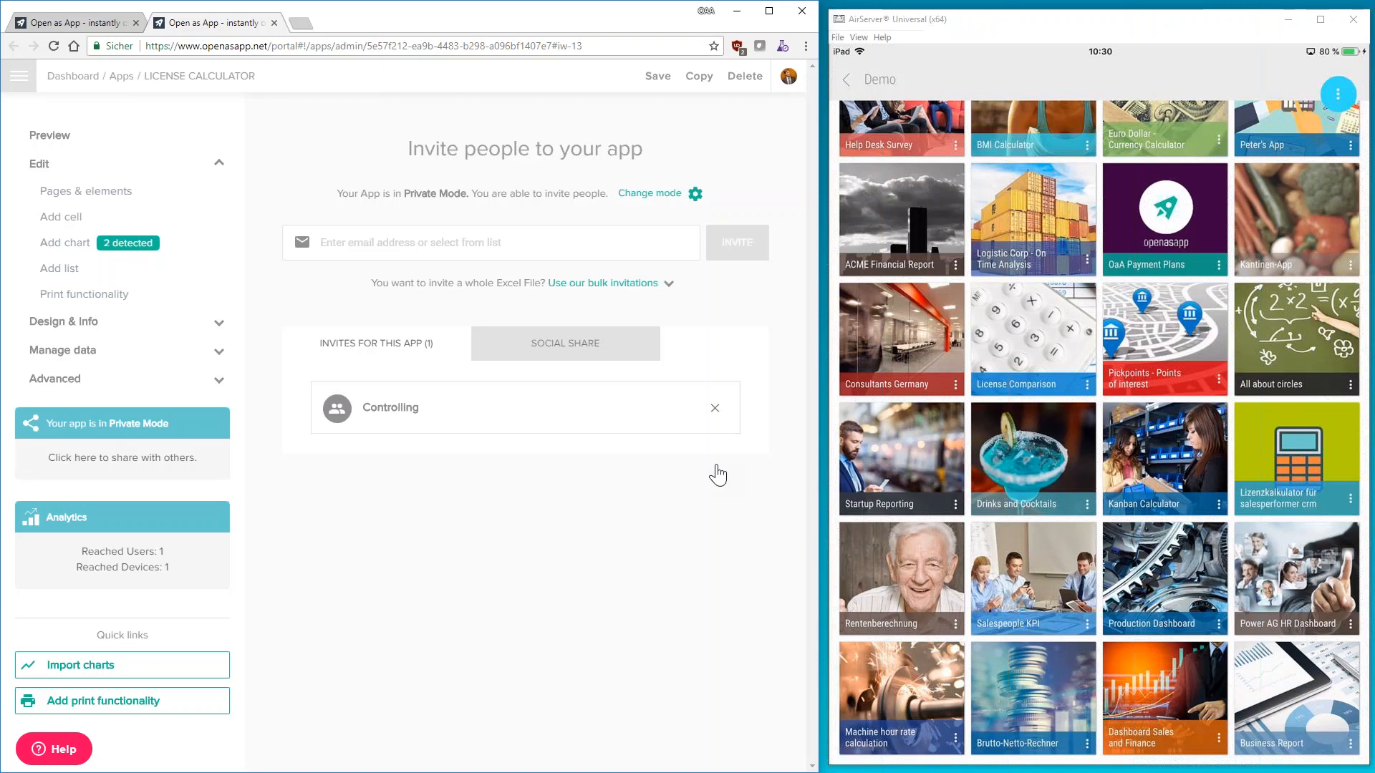
# Go to the dashboard to view the team info under Users, and open the overview of all apps
pyautogui.click(66, 81)
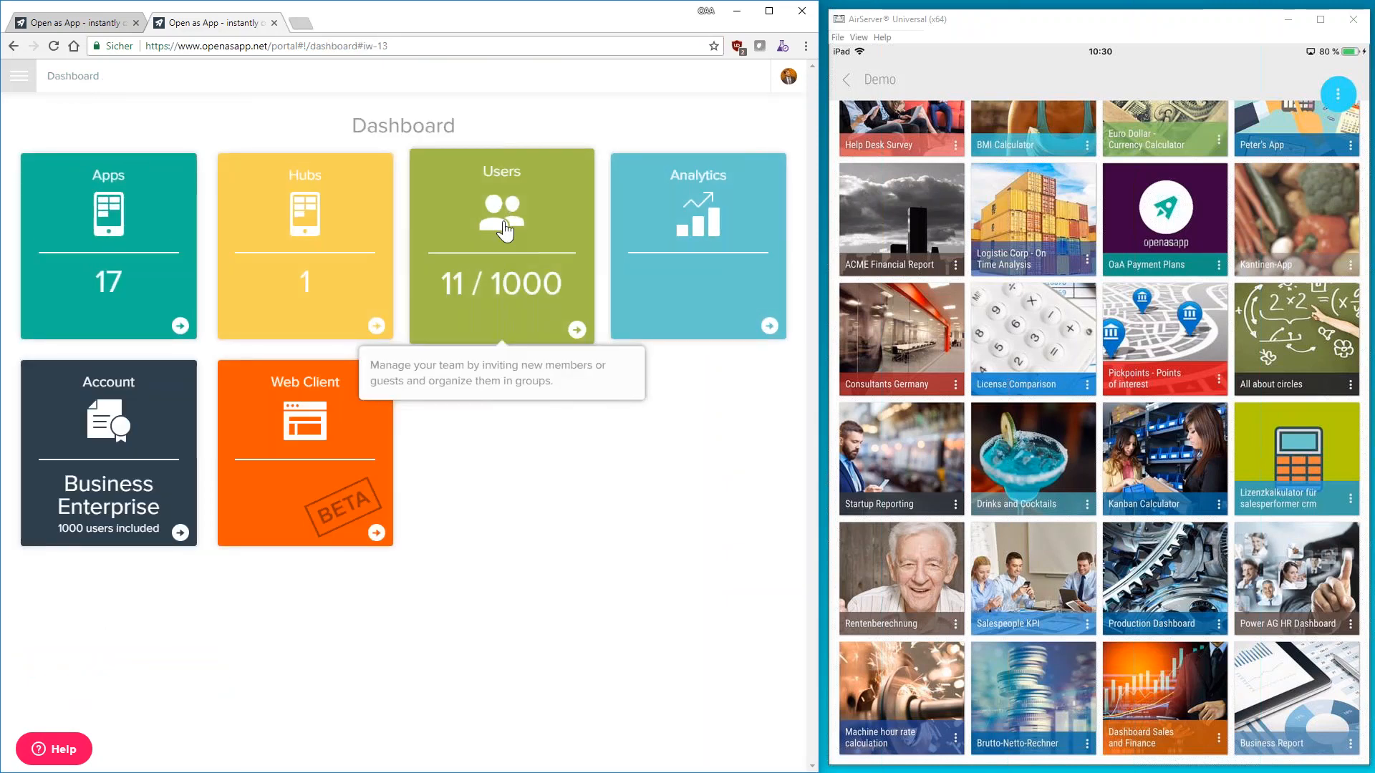
pyautogui.click(505, 231)
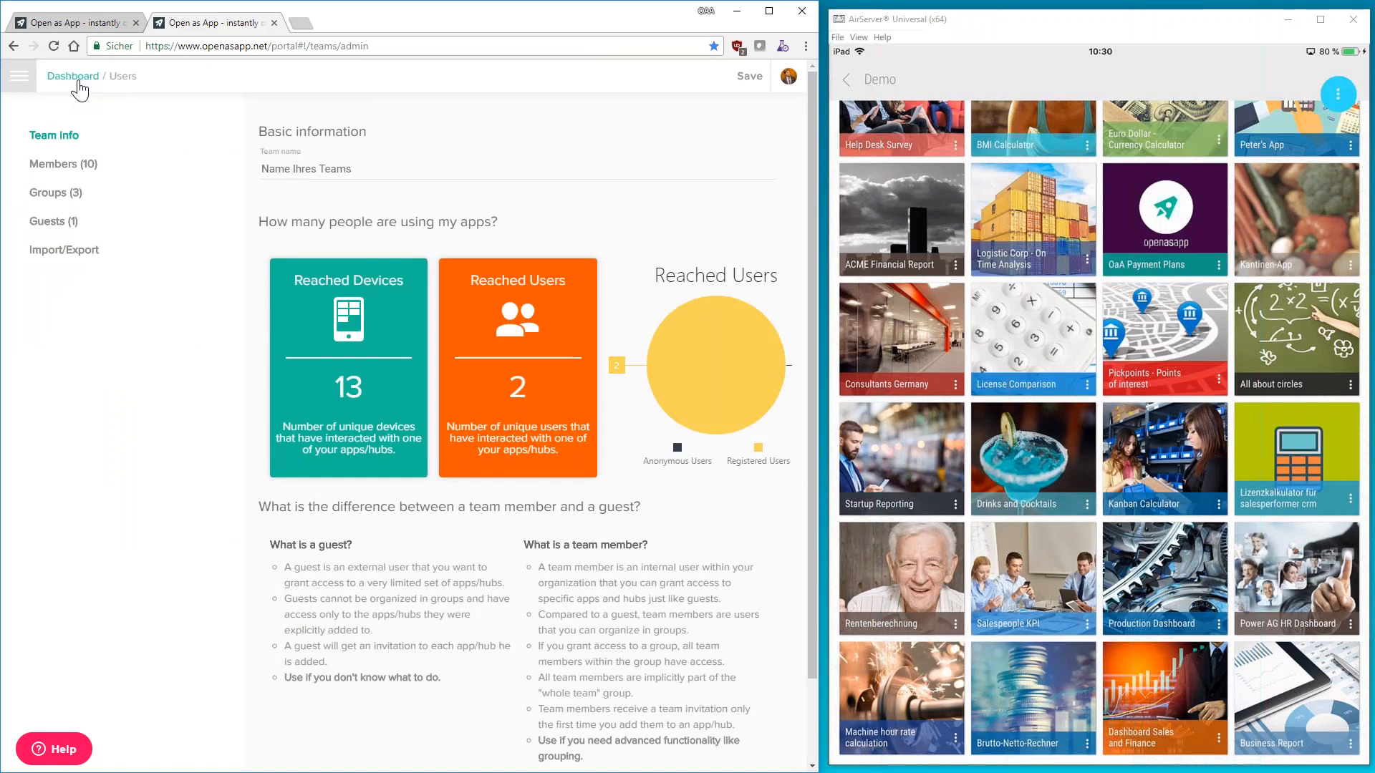
pyautogui.click(74, 76)
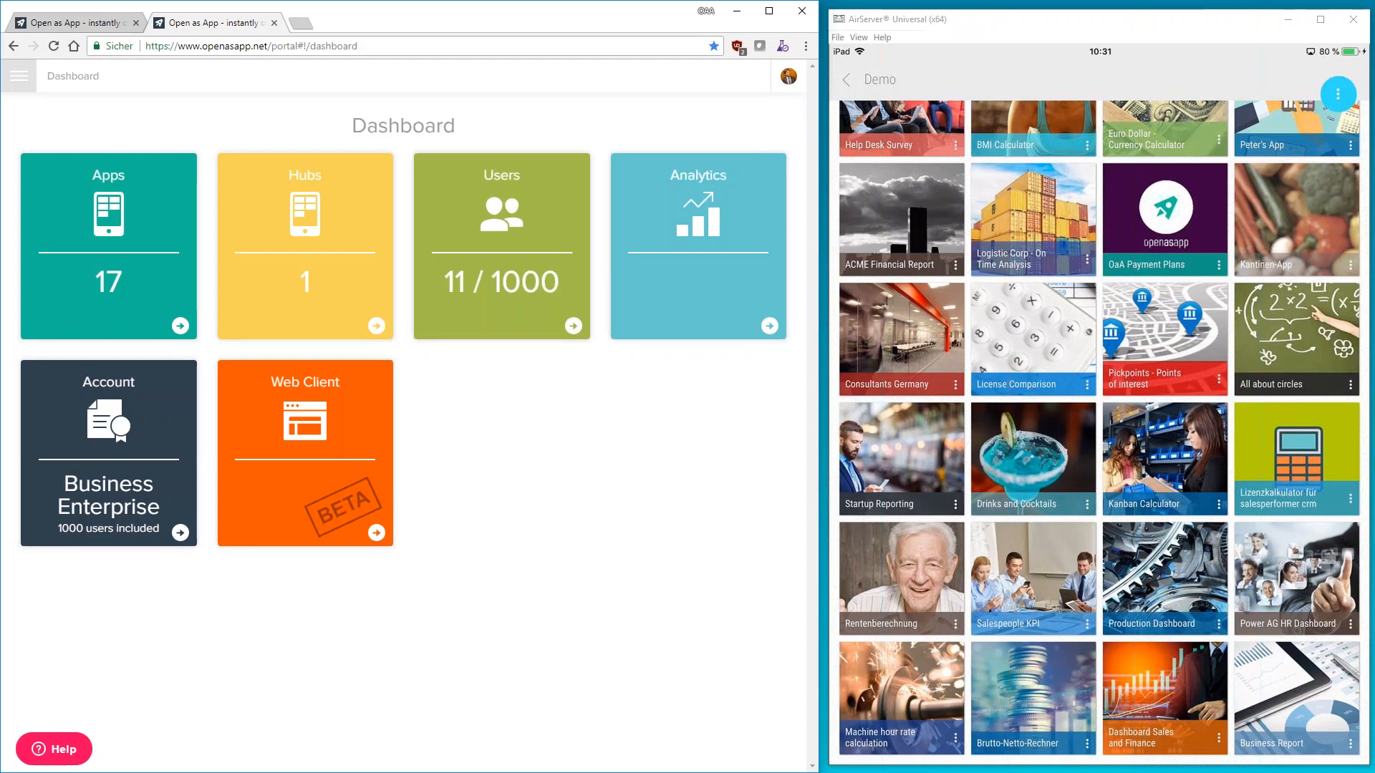
pyautogui.click(109, 248)
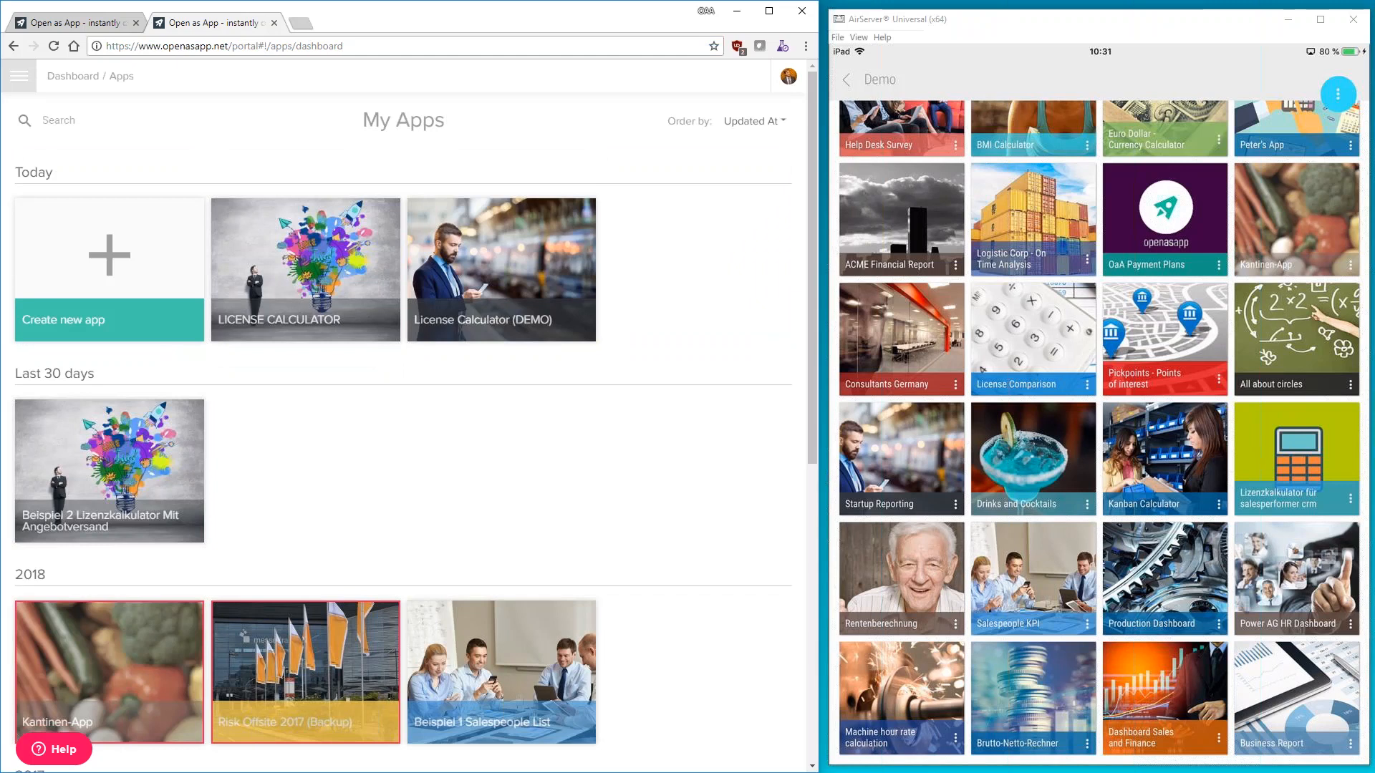
# View the LICENSE CALCULATOR app's admin page, and browse the sample files offered in the App Creator
pyautogui.click(305, 270)
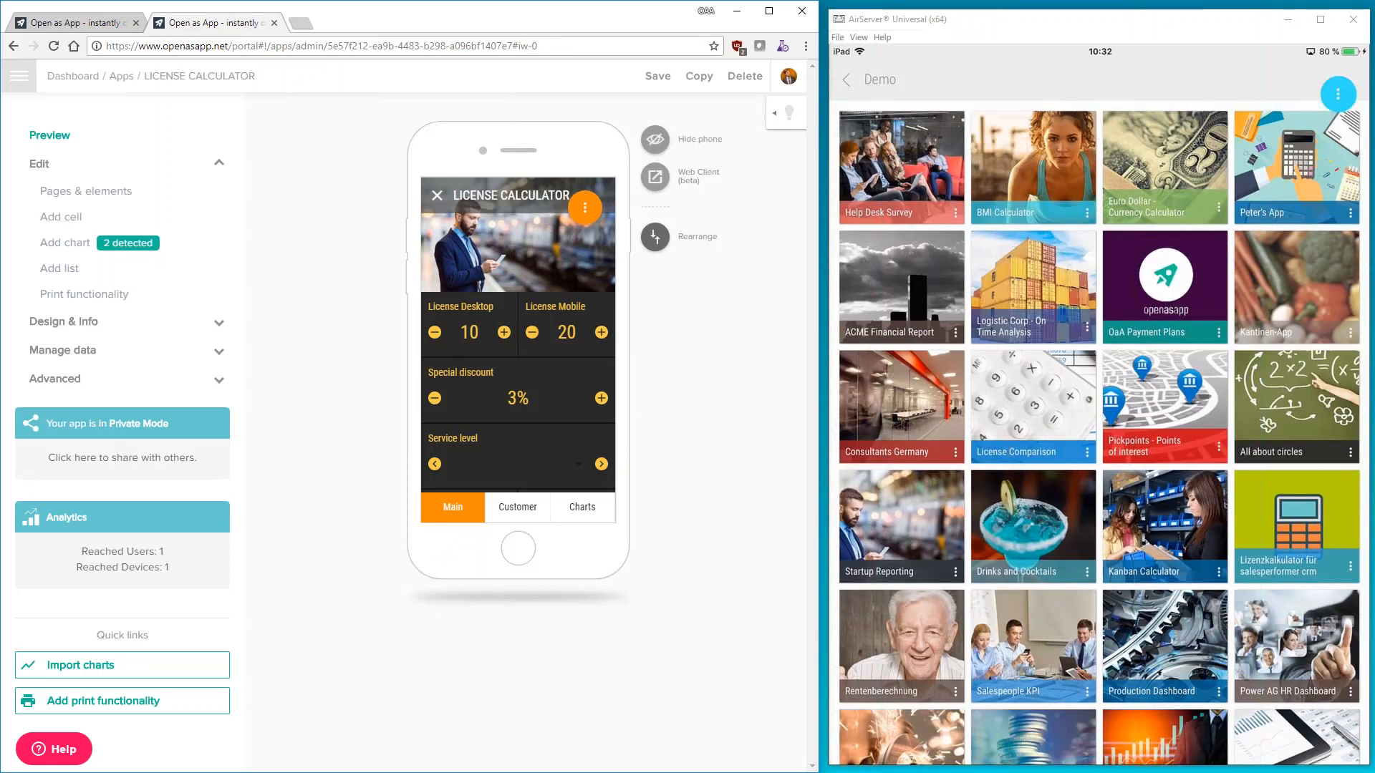
pyautogui.click(20, 75)
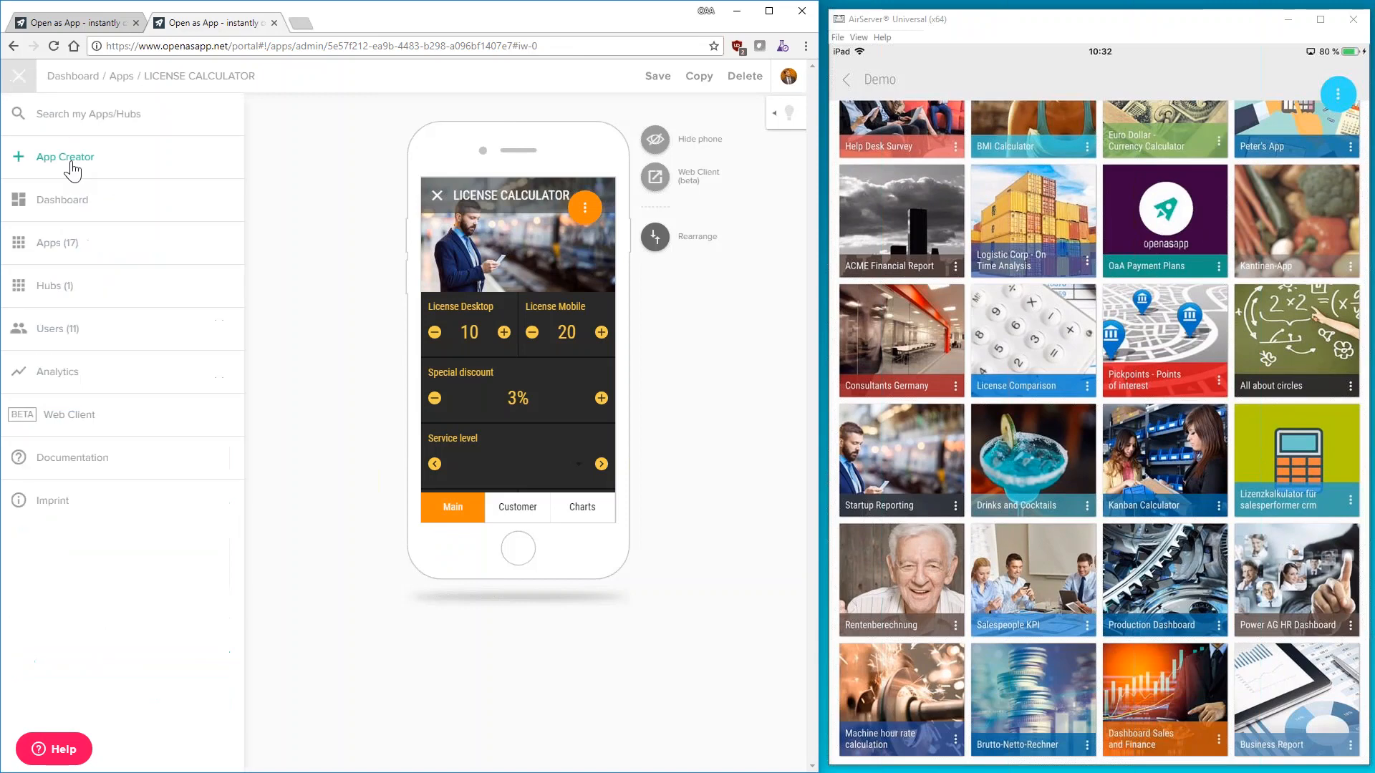
pyautogui.click(65, 157)
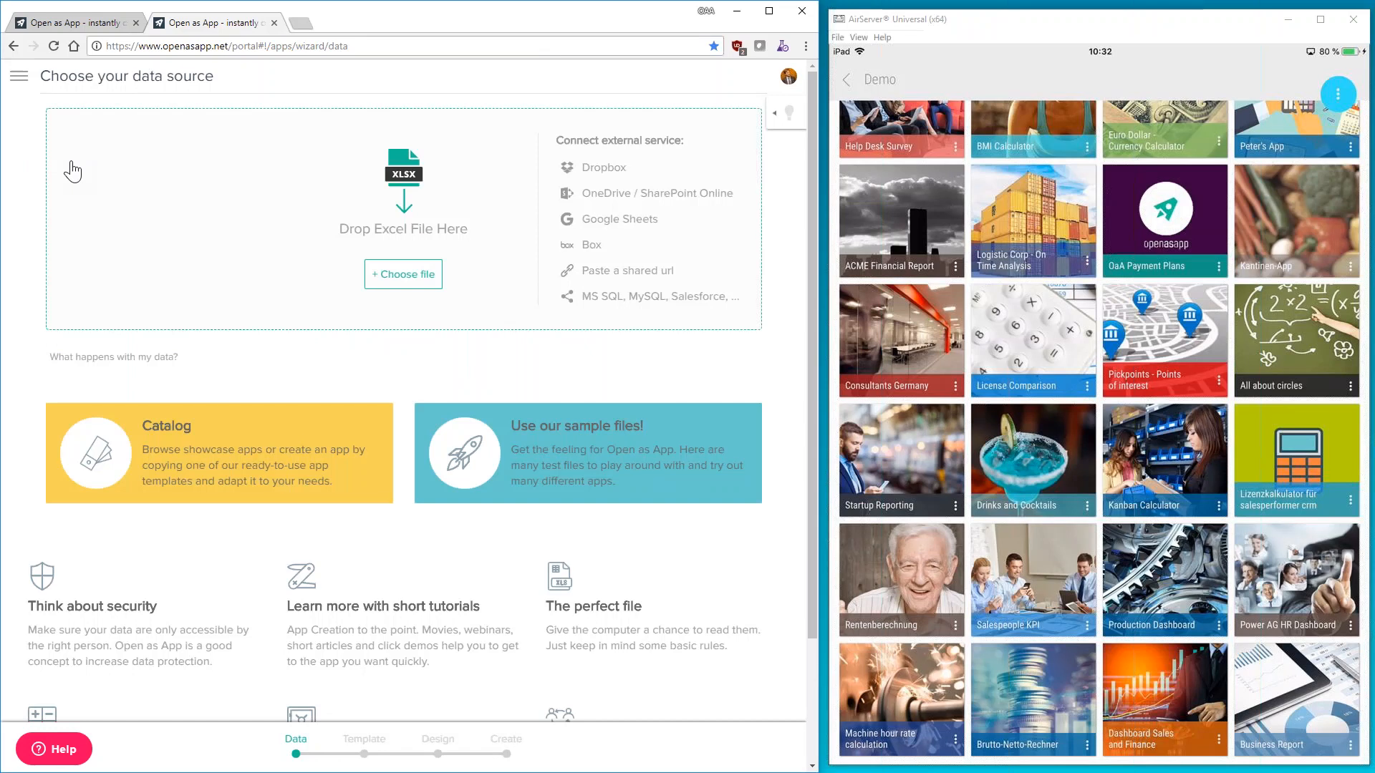
pyautogui.click(581, 530)
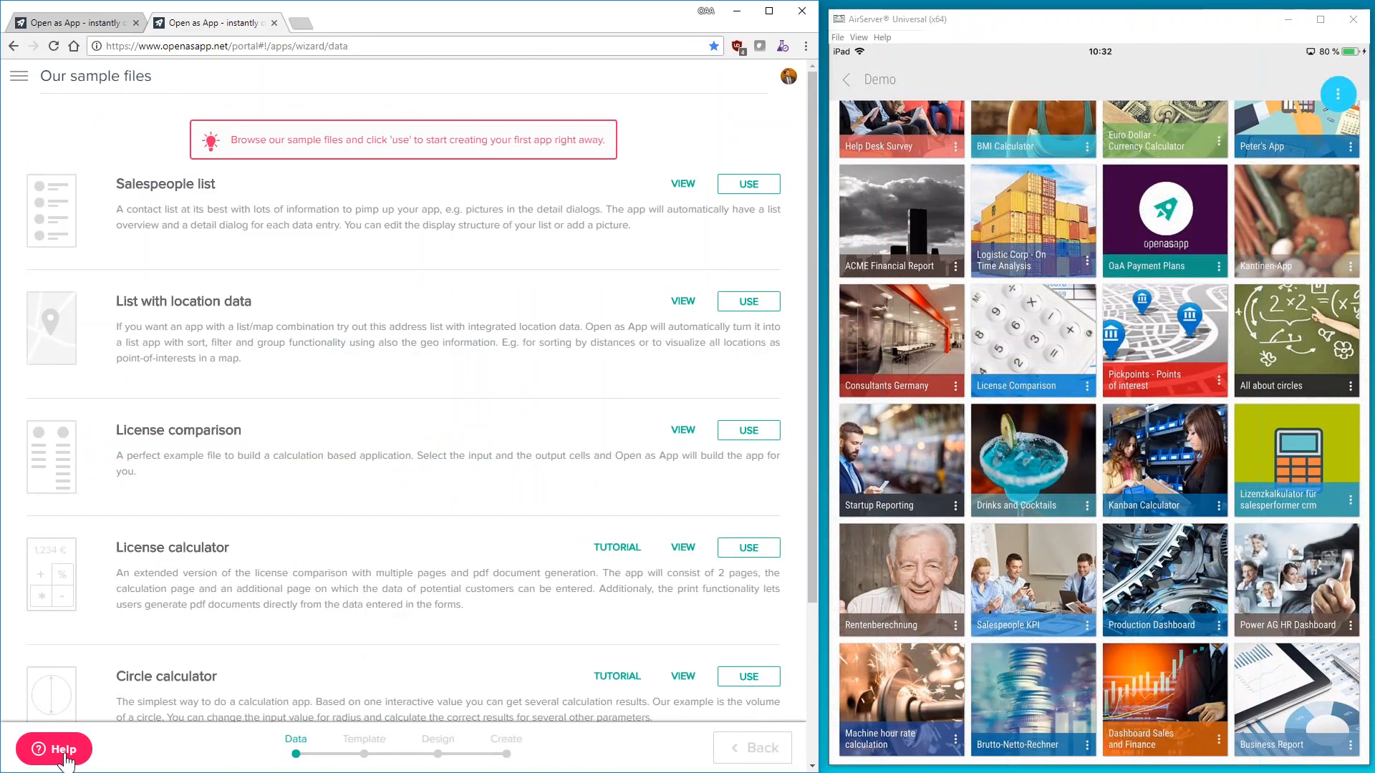
# Open the help article "App creation 101 - Turning spreadsheets into apps with Open as App" from the top suggestions
pyautogui.click(66, 762)
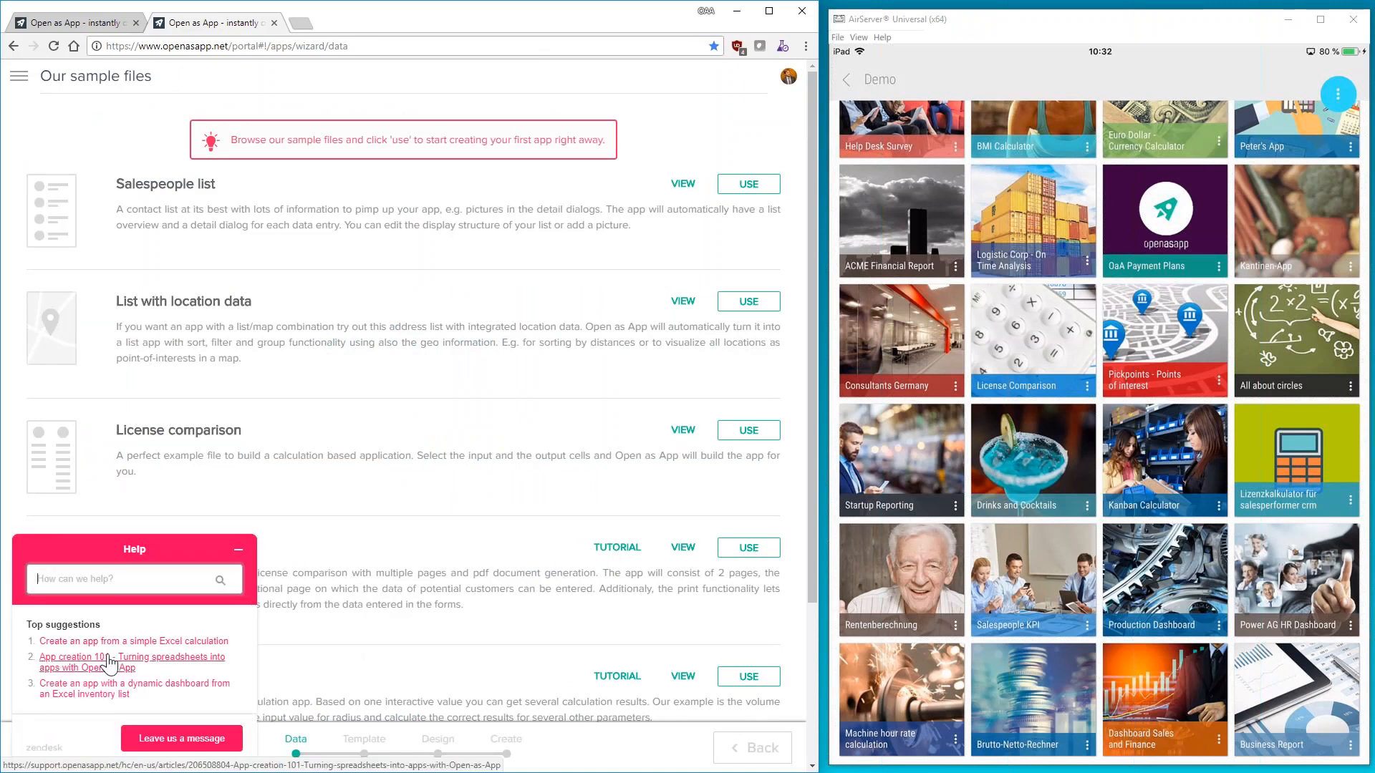
pyautogui.click(108, 664)
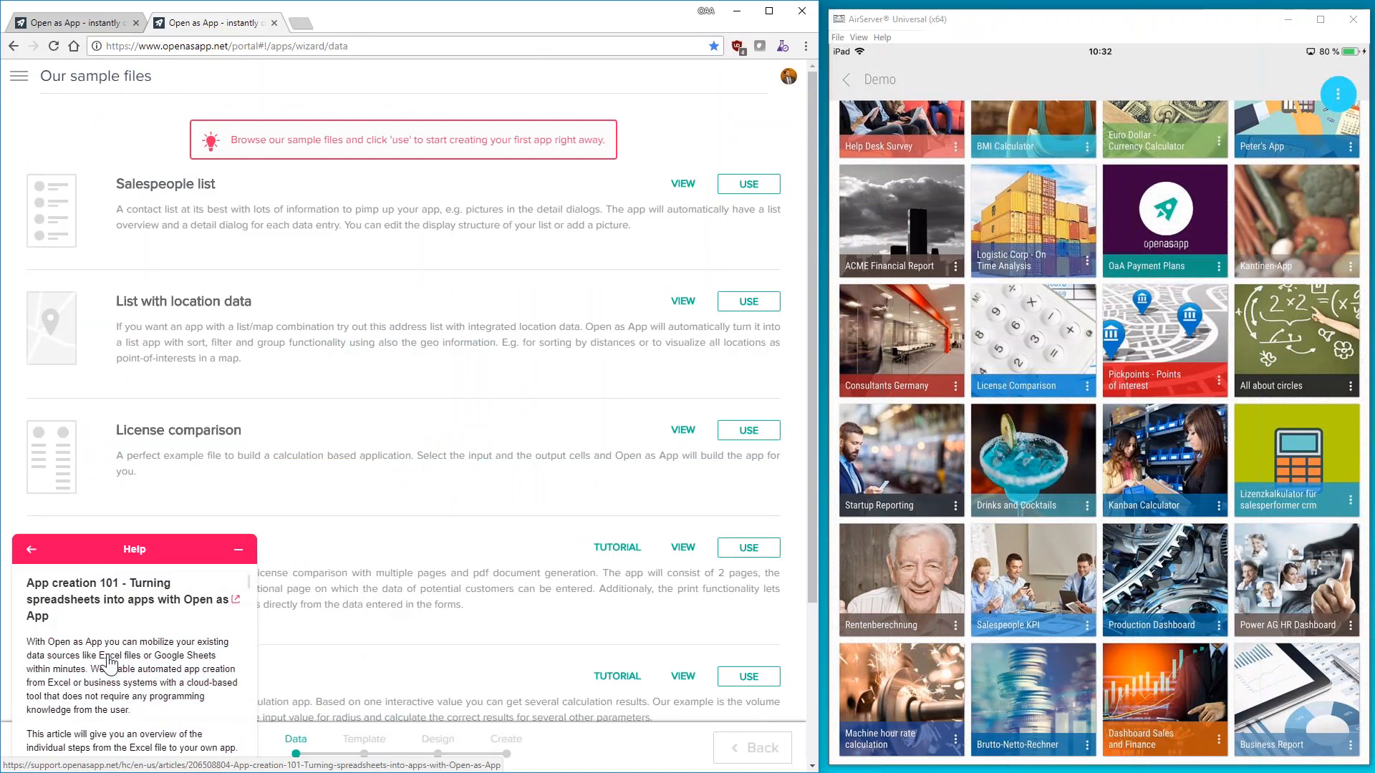